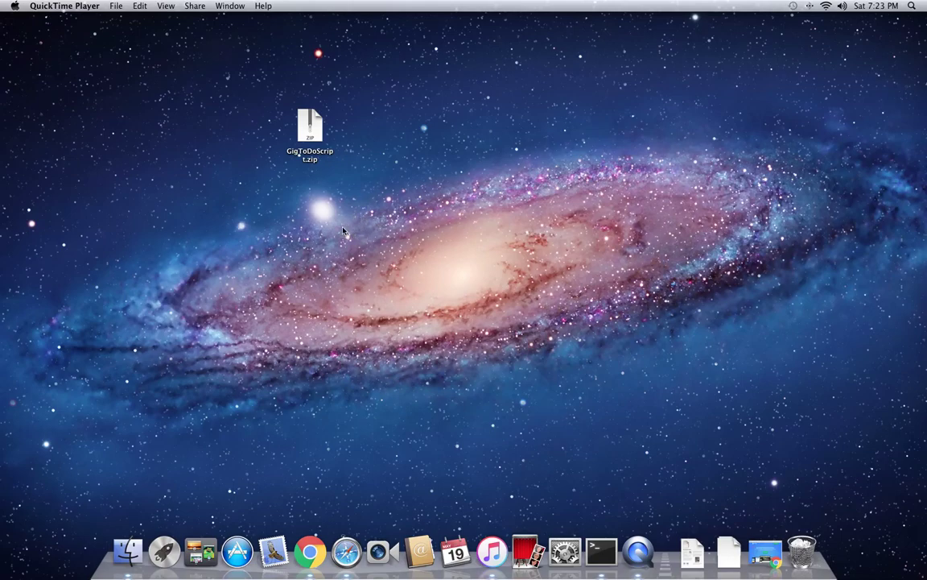
Step: Extract GigToDoScript.zip with Archive Utility and open the resulting install script folder
drag(298, 138, 348, 138)
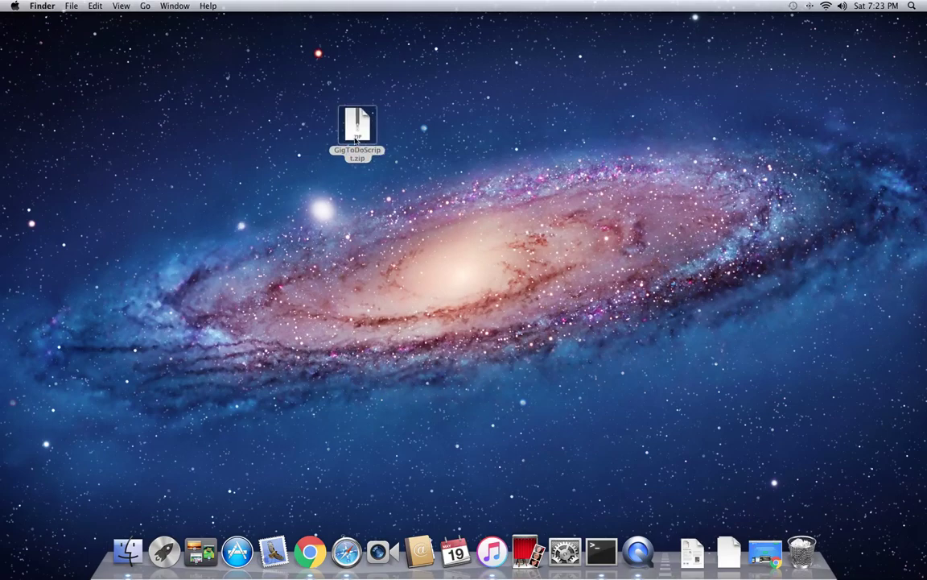
right_click(357, 139)
mouse_move(384, 153)
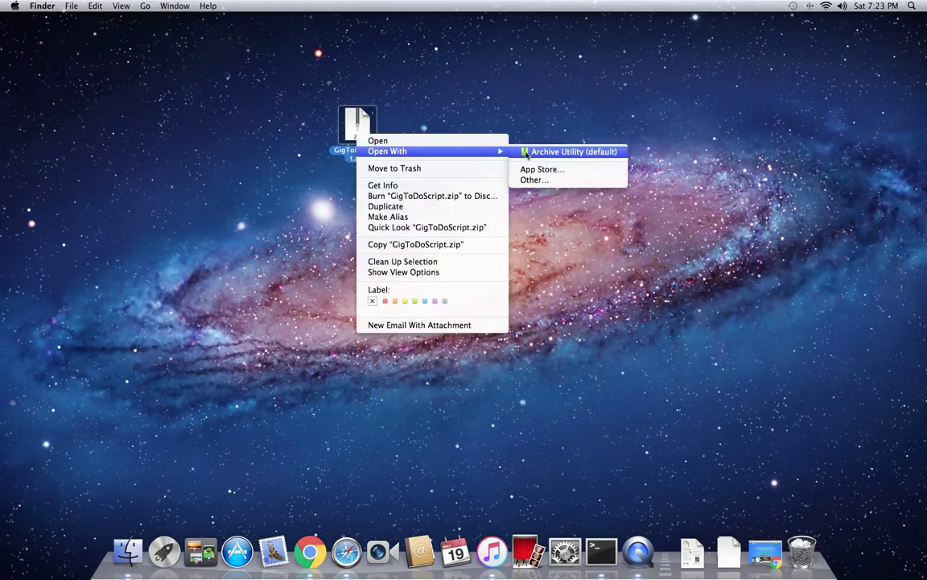
click(563, 151)
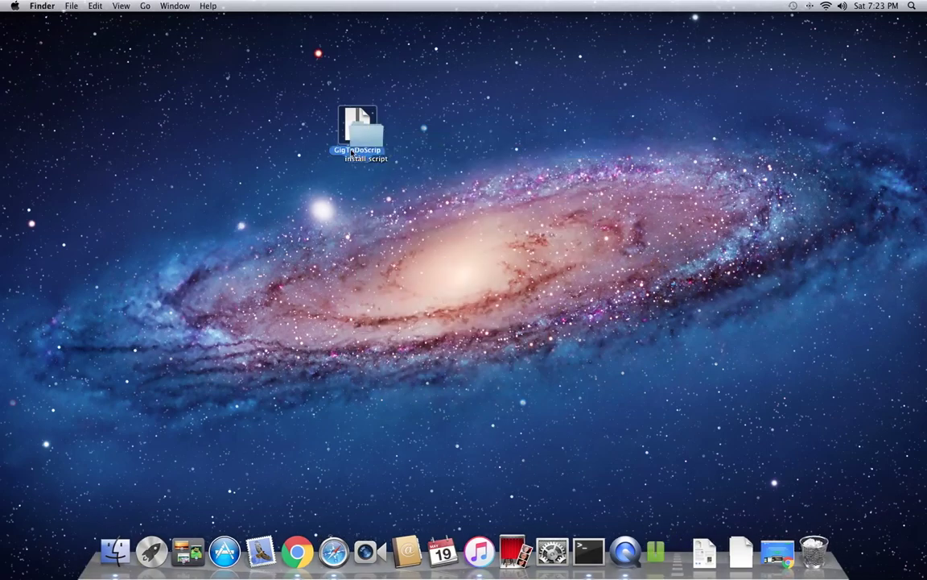
drag(358, 145, 433, 159)
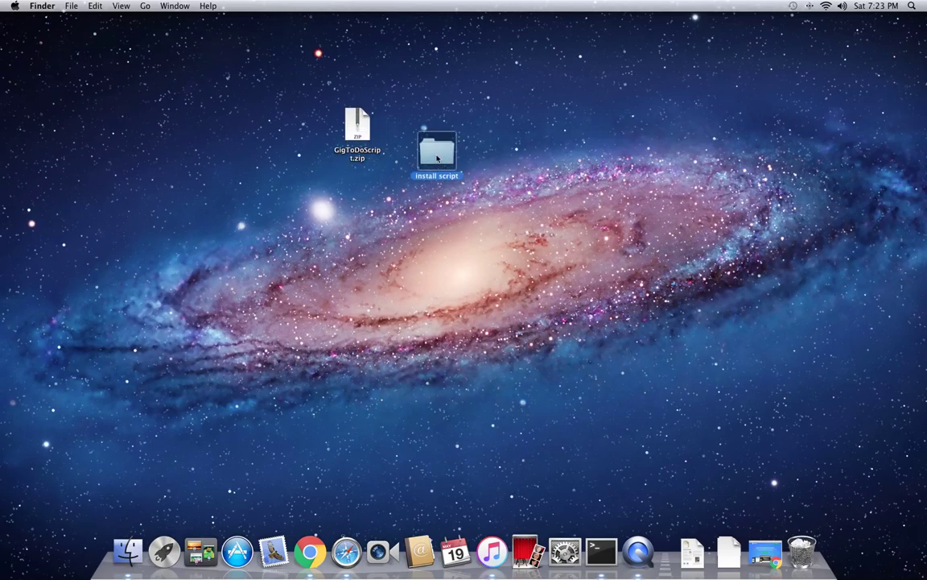
double_click(437, 158)
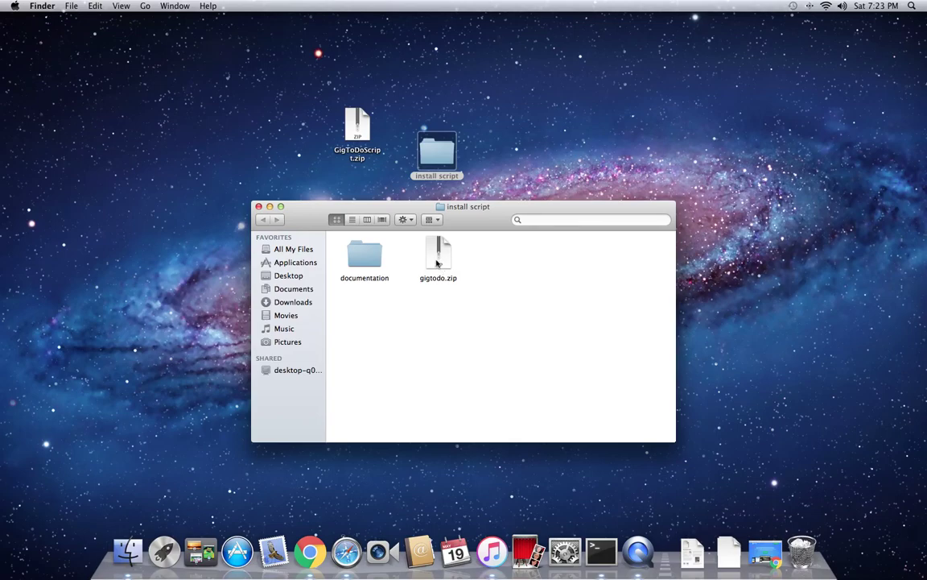
Step: Close the install script folder, go to the cPanel Main tab in Chrome and scroll to Databases
click(259, 208)
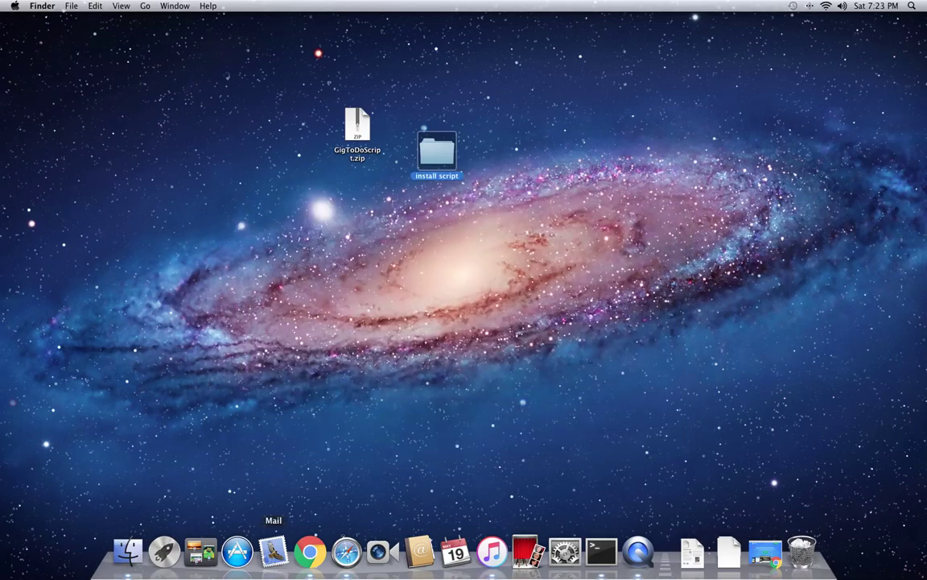
click(310, 554)
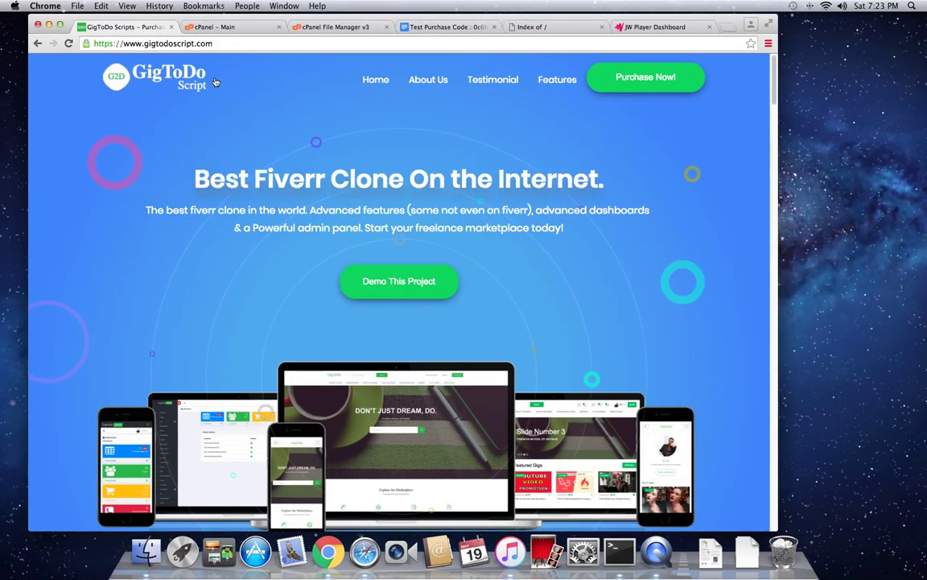
click(238, 27)
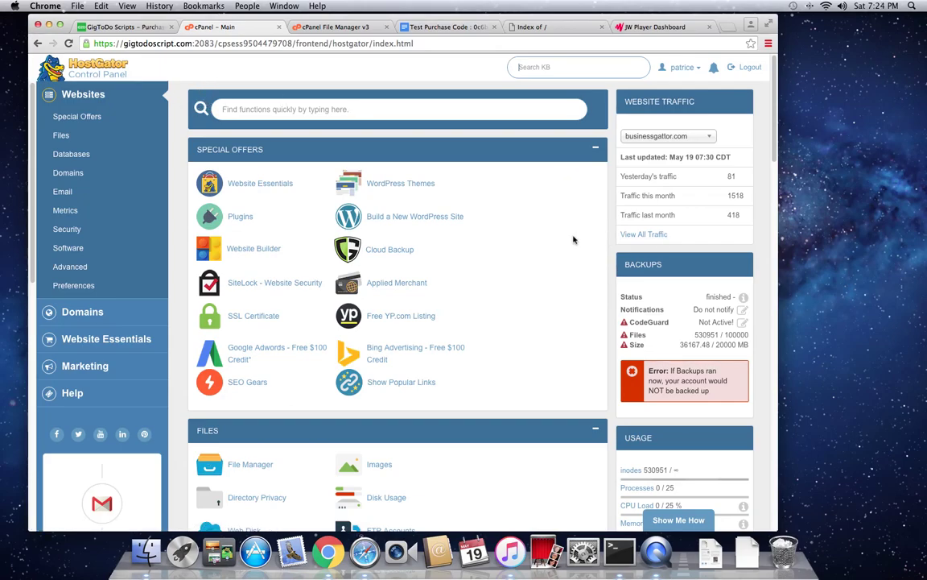
scroll(574, 235, down, 1)
scroll(570, 233, down, 6)
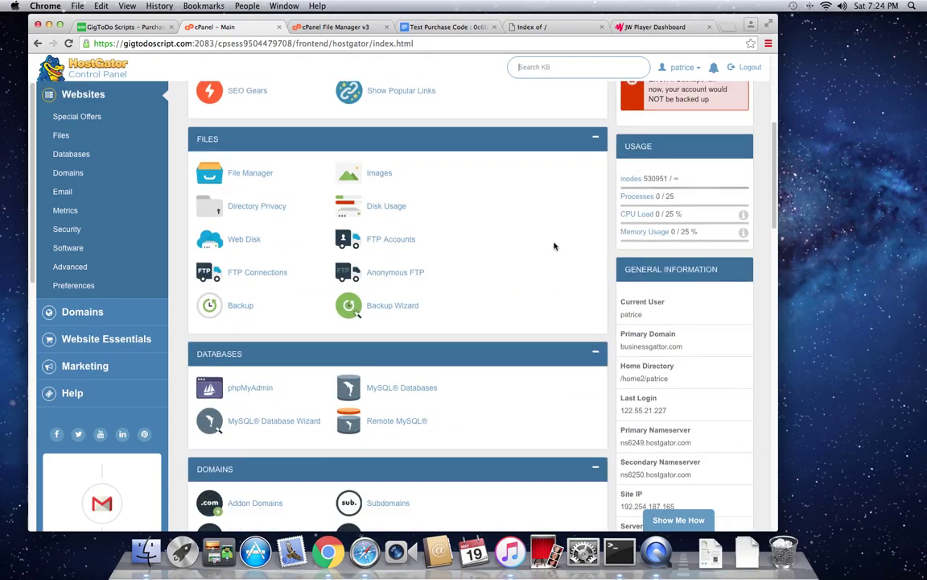
scroll(554, 245, down, 1)
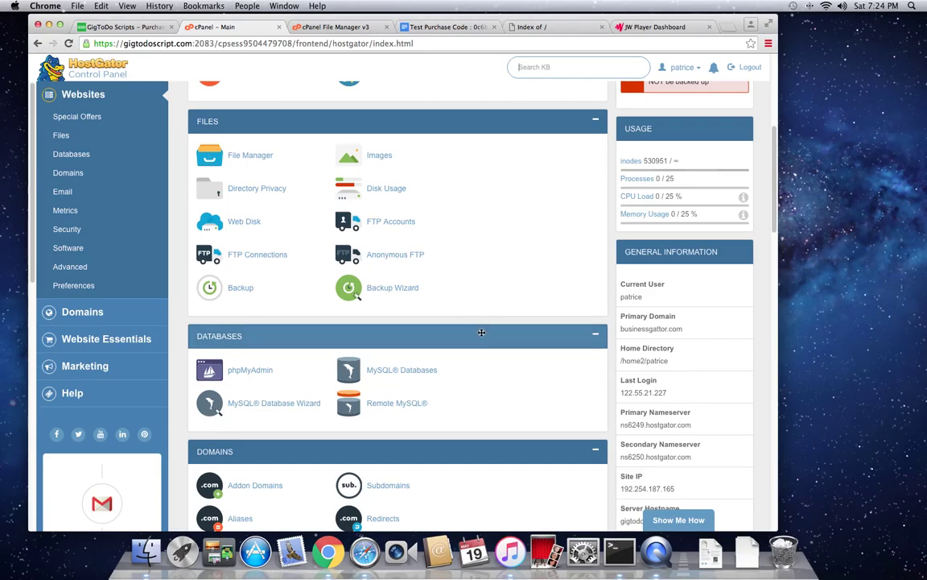
scroll(476, 332, down, 1)
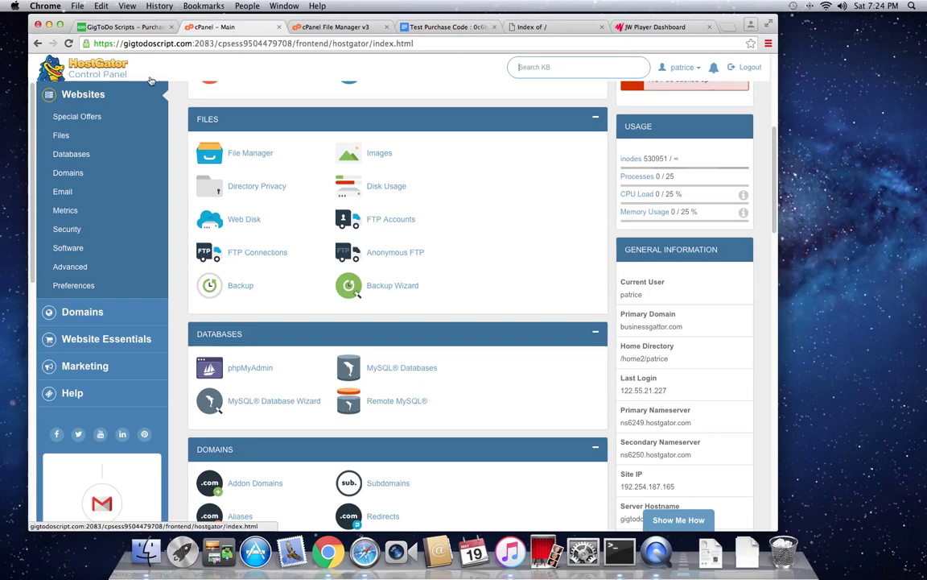
Step: On the MySQL Databases page, create a new database named g2dDB
click(406, 372)
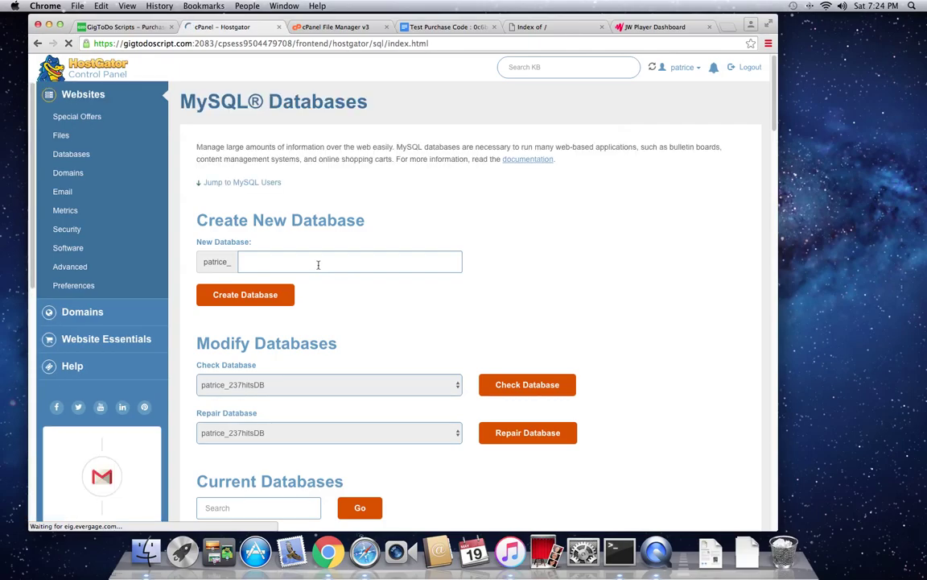
click(318, 265)
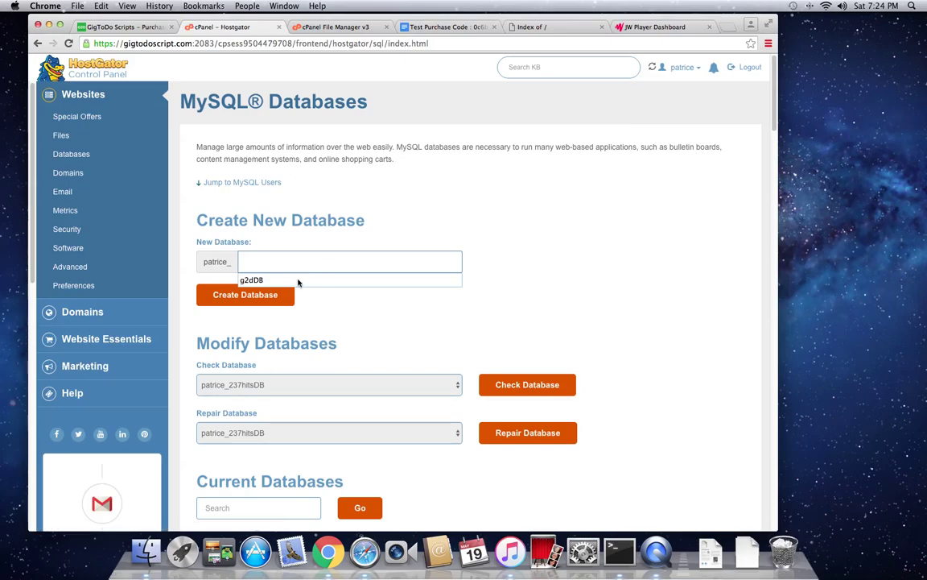
click(298, 281)
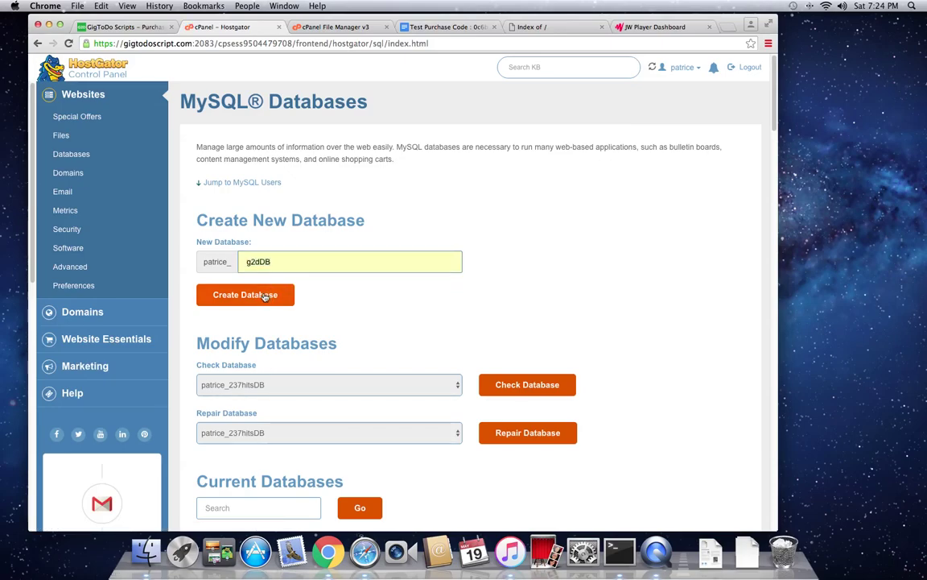
click(265, 298)
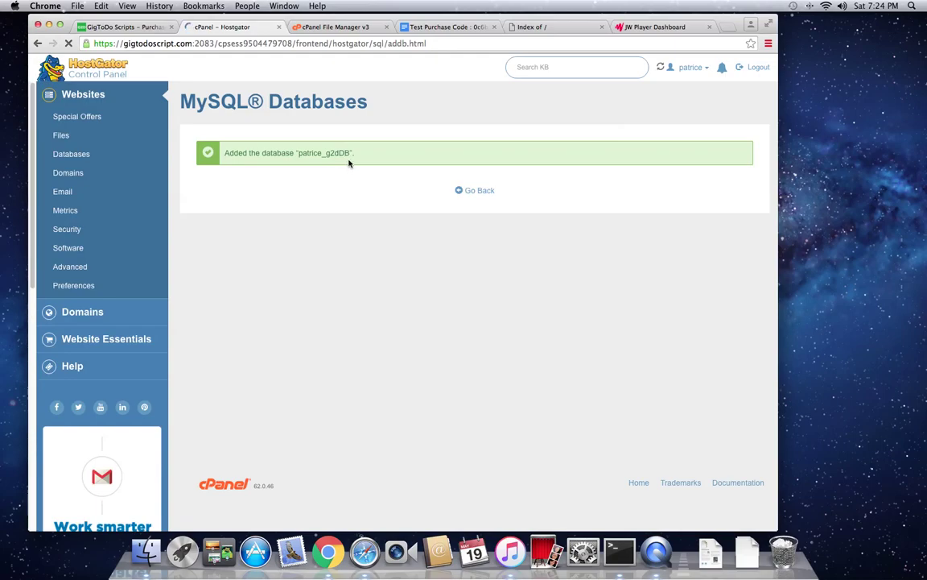
Step: Create MySQL user g2dUser, entering the password in both password fields
click(480, 192)
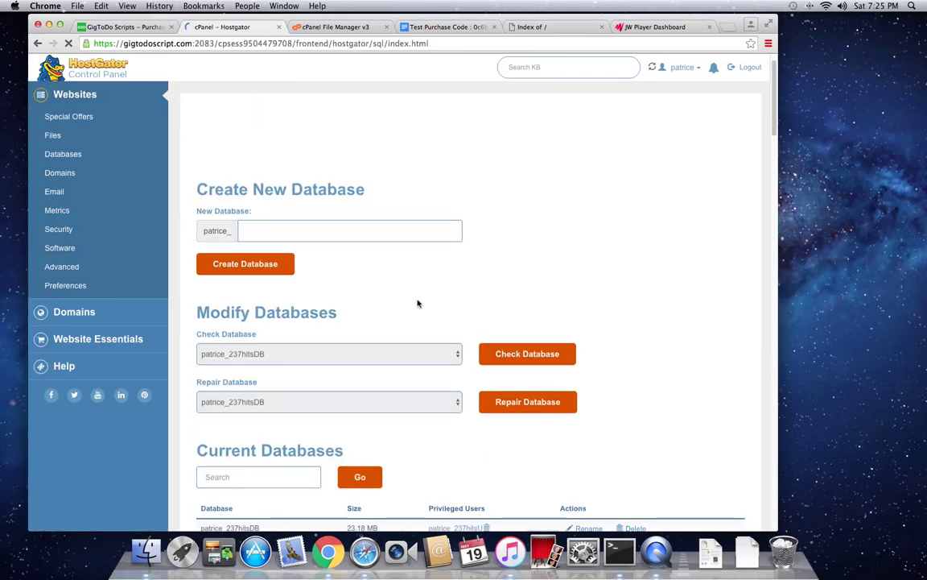
scroll(417, 303, down, 5)
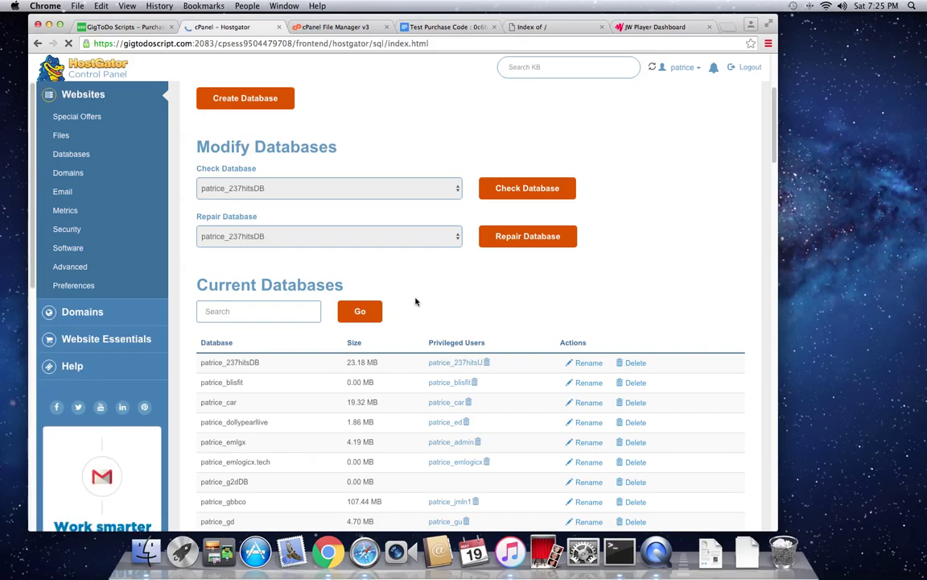
scroll(415, 301, down, 7)
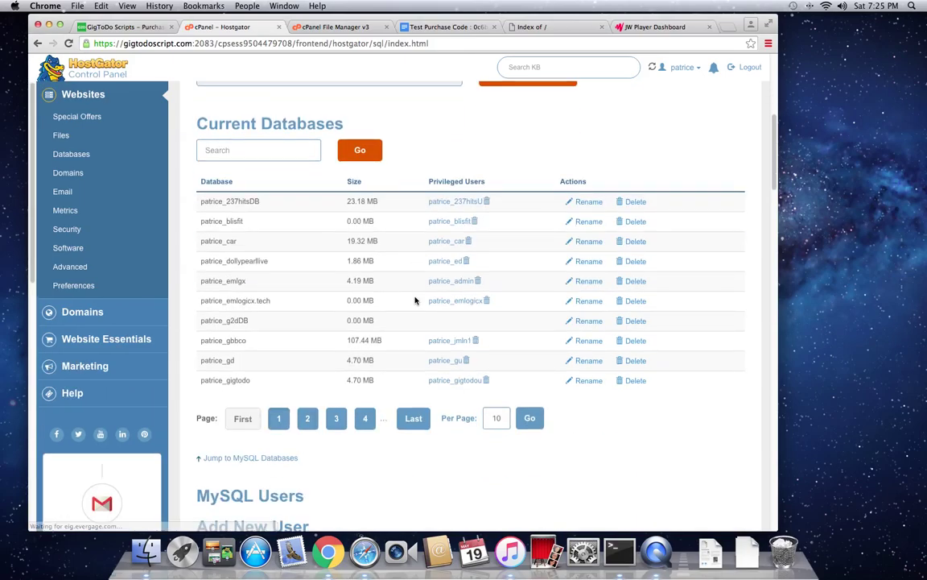
scroll(376, 273, down, 4)
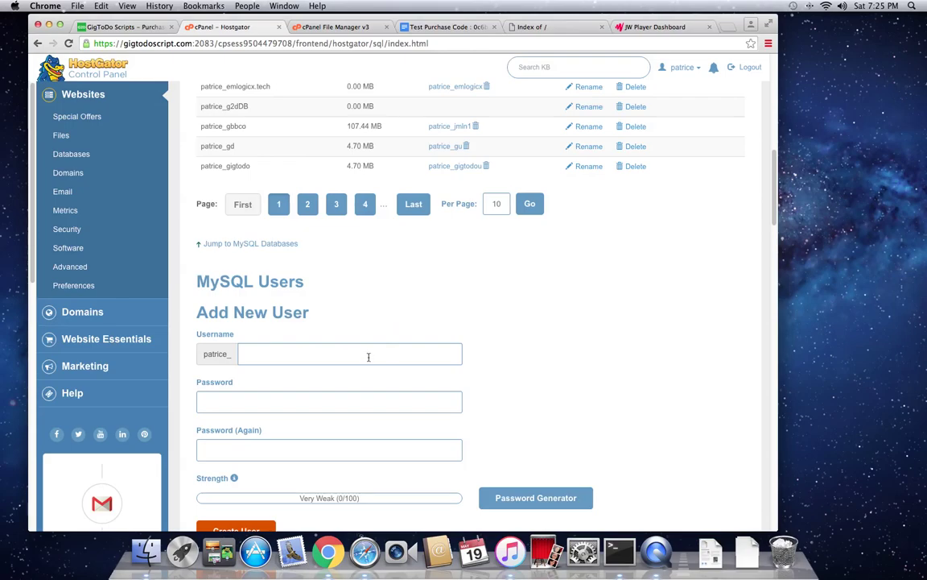
click(368, 356)
text(g2dUser)
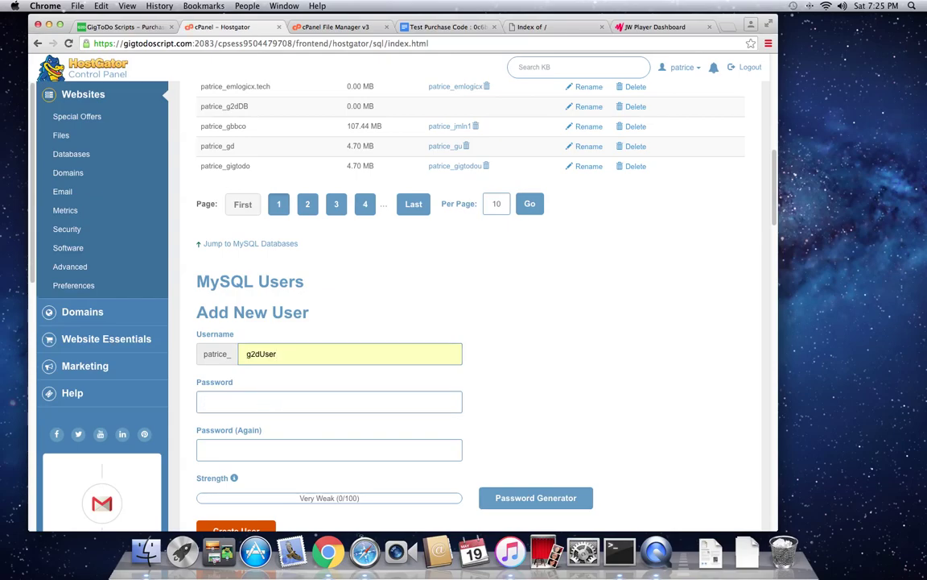
key(Tab)
text(abcdefg)
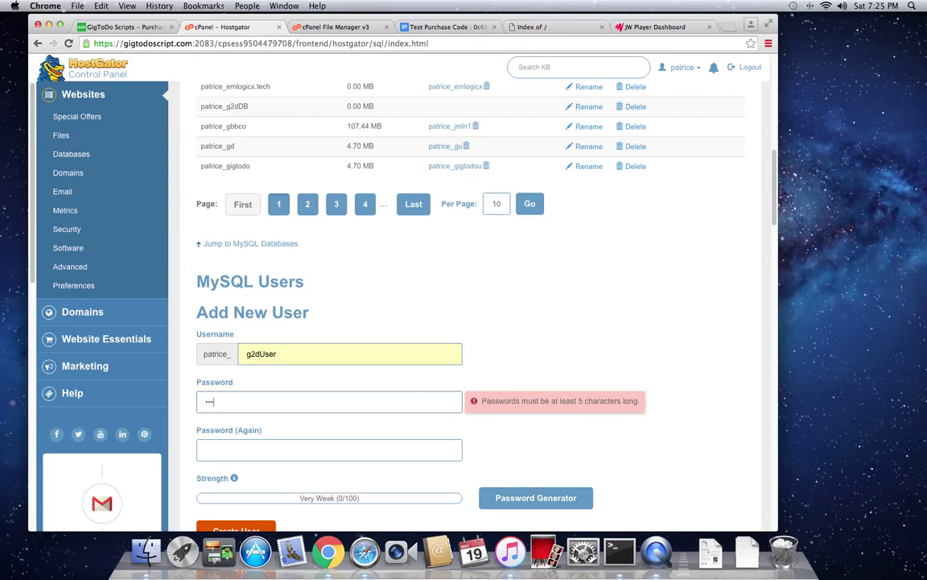
text(hijkl)
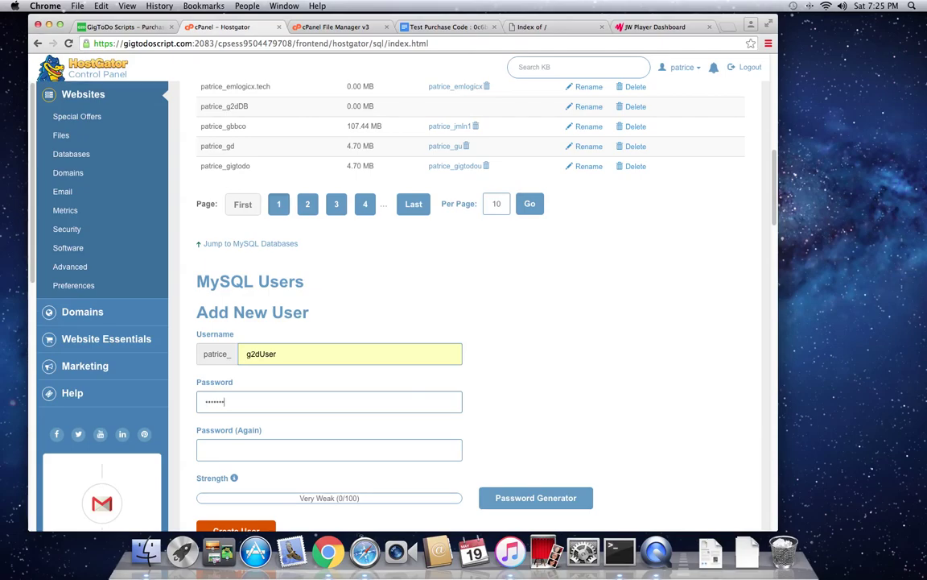
key(Tab)
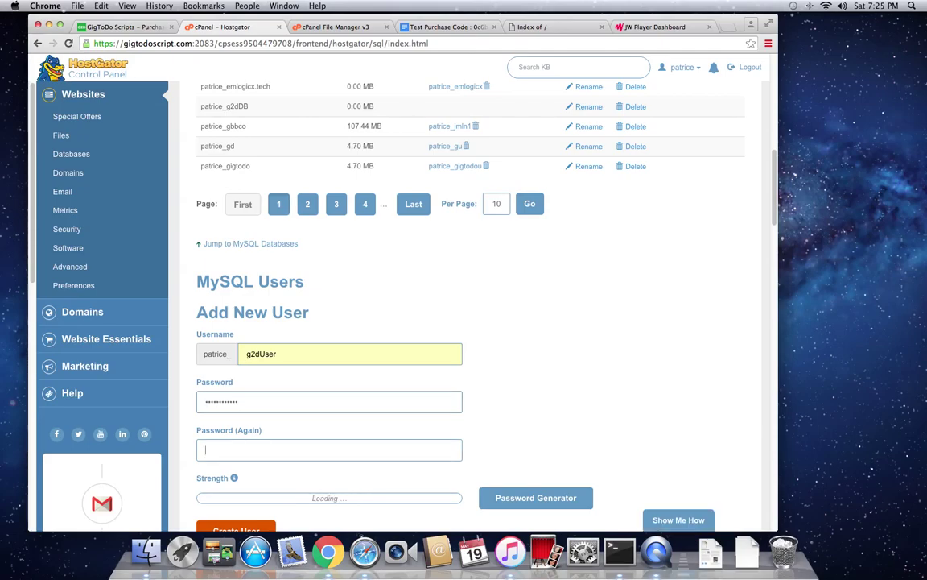
text(abc)
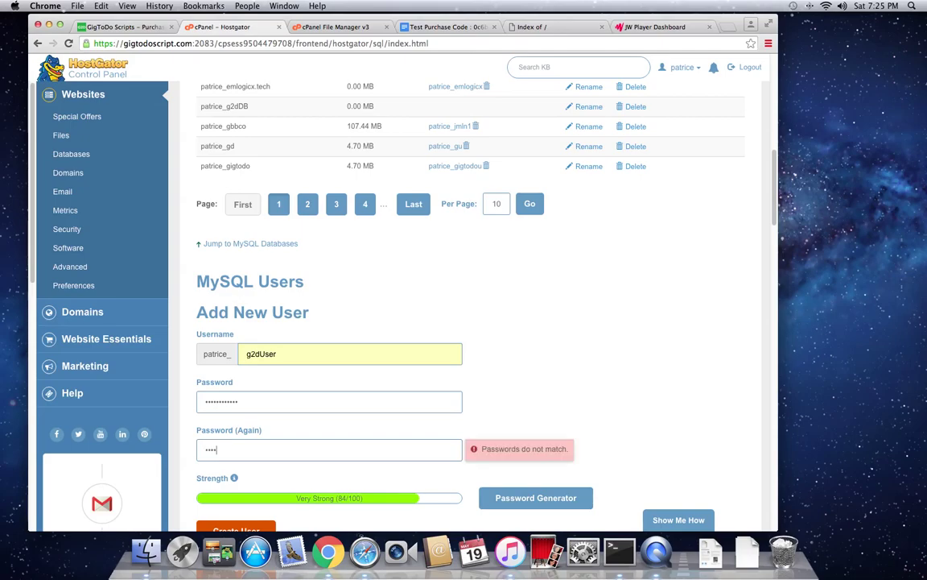
text(defghijkl)
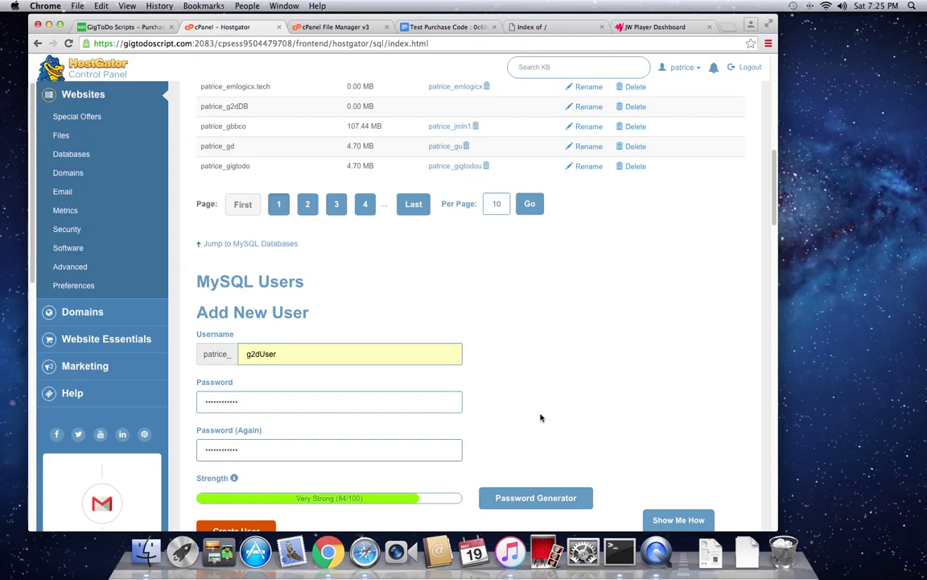
scroll(351, 476, down, 1)
click(266, 515)
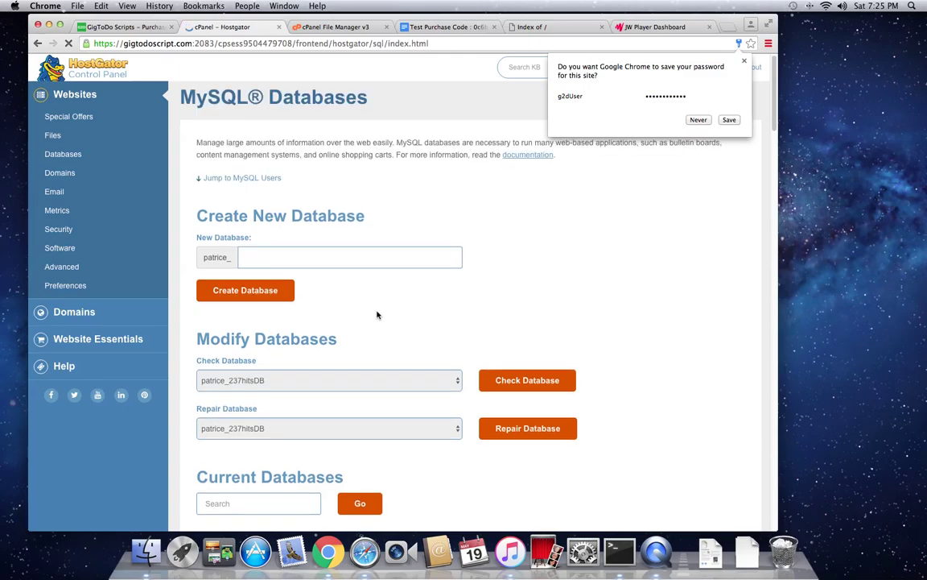
Step: Under Add User To Database, add g2dUser to the g2dDB database
scroll(377, 315, down, 5)
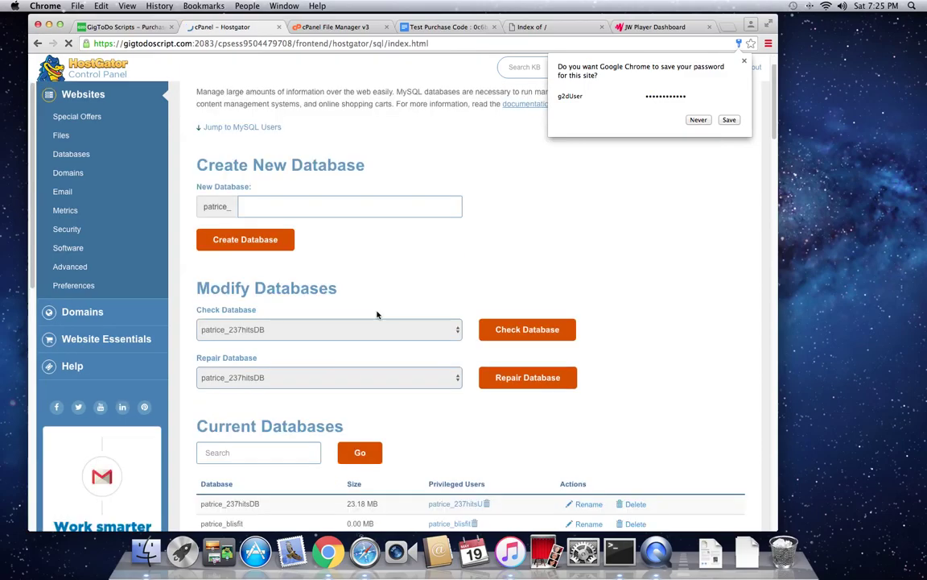
scroll(377, 315, down, 15)
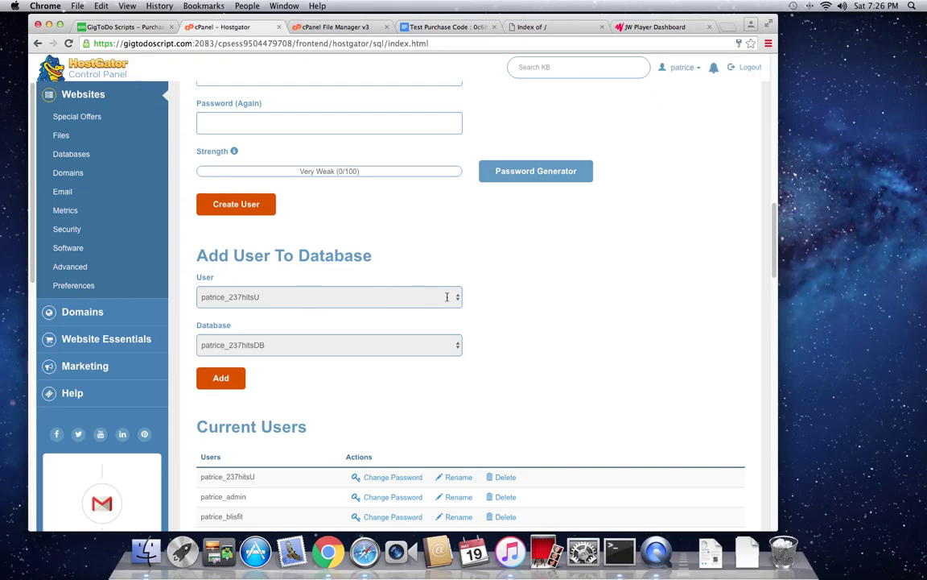
click(427, 297)
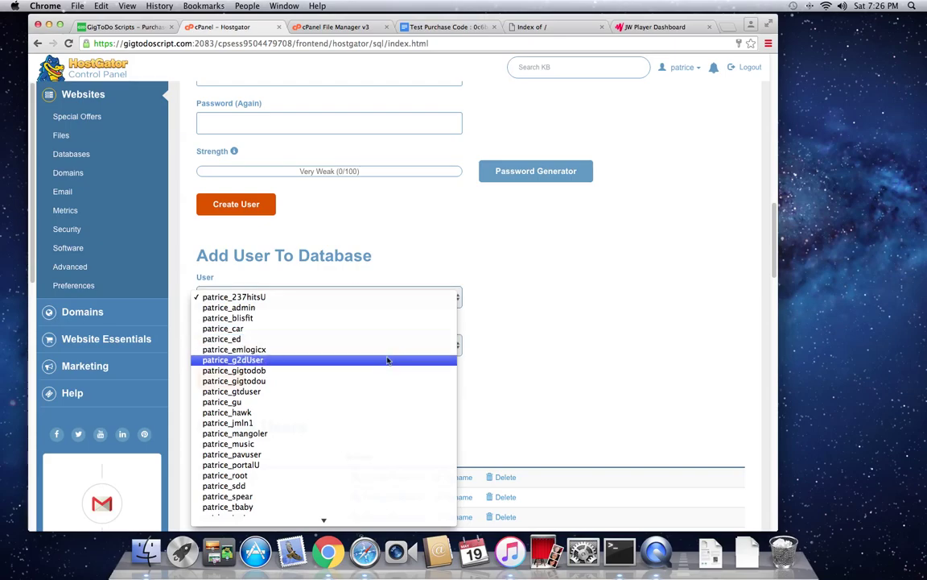
key(Escape)
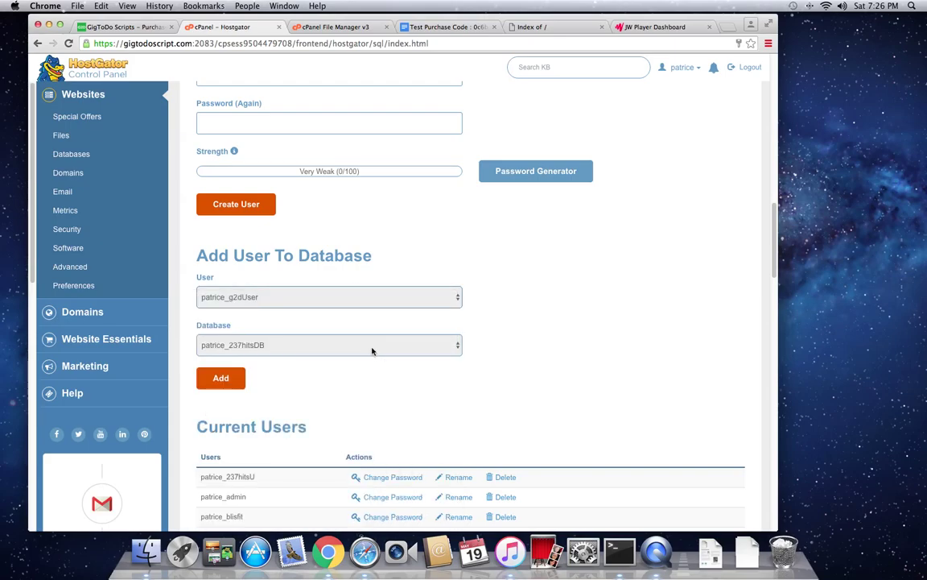
click(372, 350)
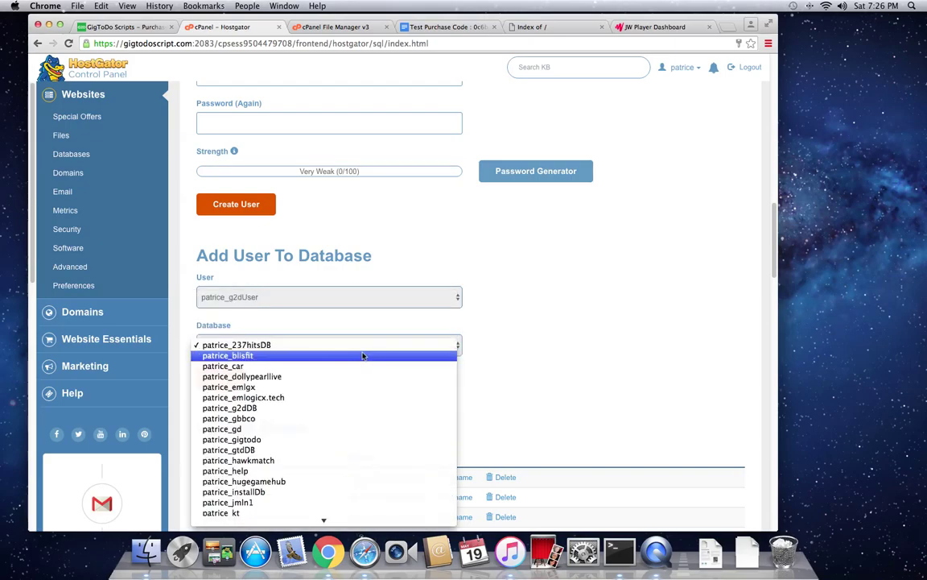
key(Escape)
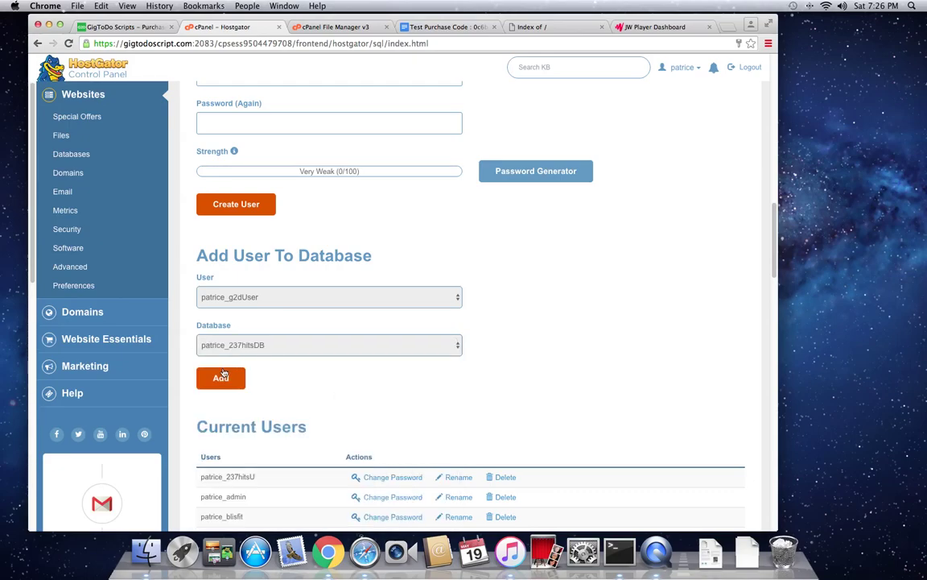
click(250, 352)
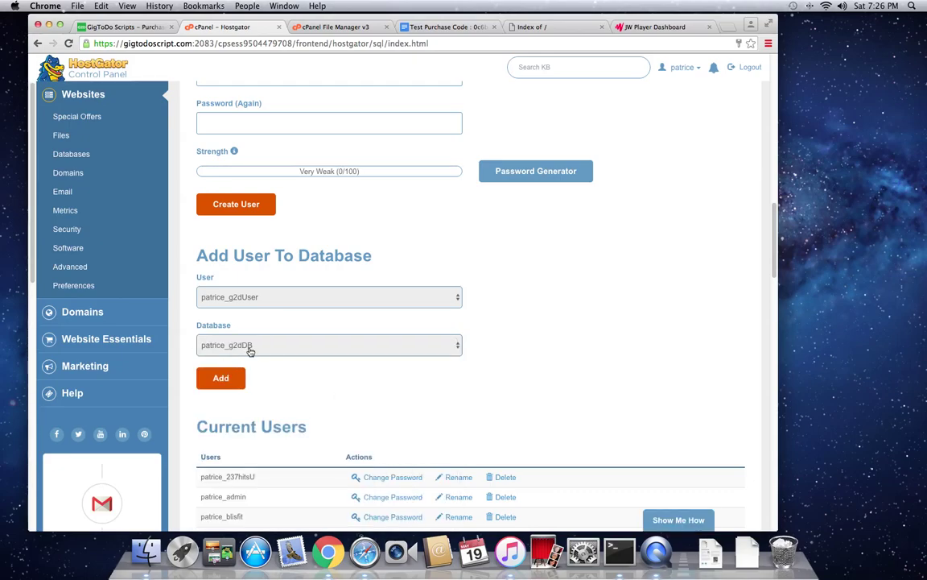
click(221, 378)
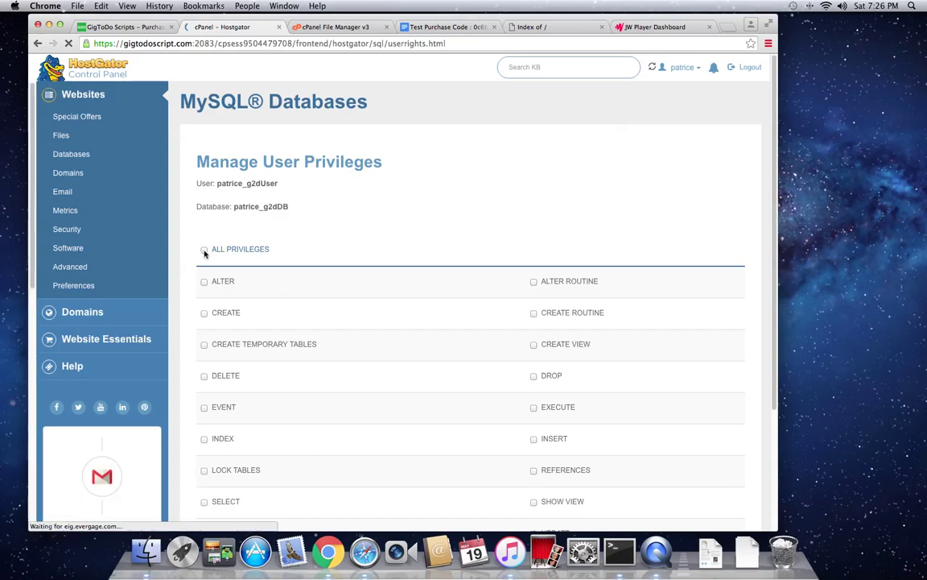
Step: Grant the user ALL PRIVILEGES on g2dDB and save the changes
click(256, 253)
scroll(314, 264, down, 5)
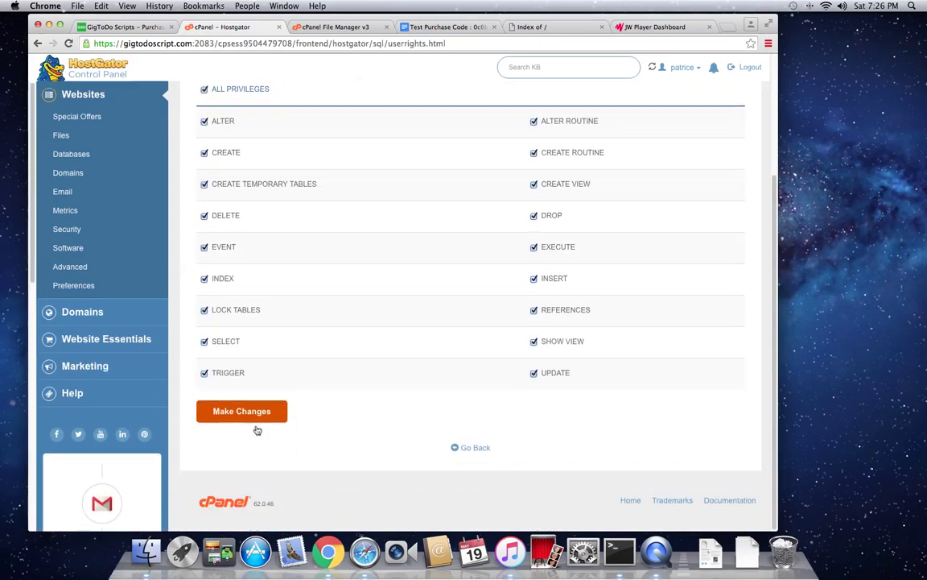
click(239, 412)
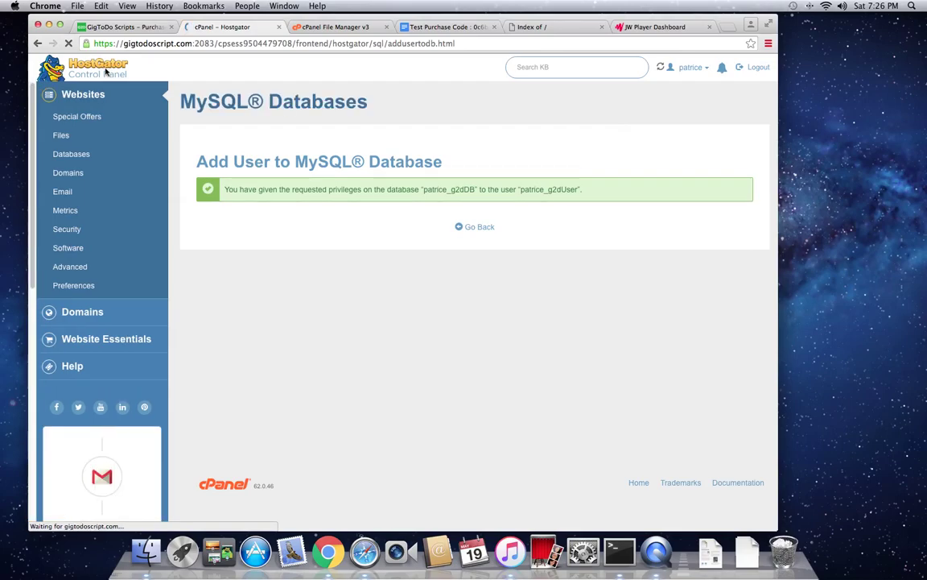
Step: Return to cPanel Main and switch to the File Manager tab showing install.gigtodoscript.com
click(105, 72)
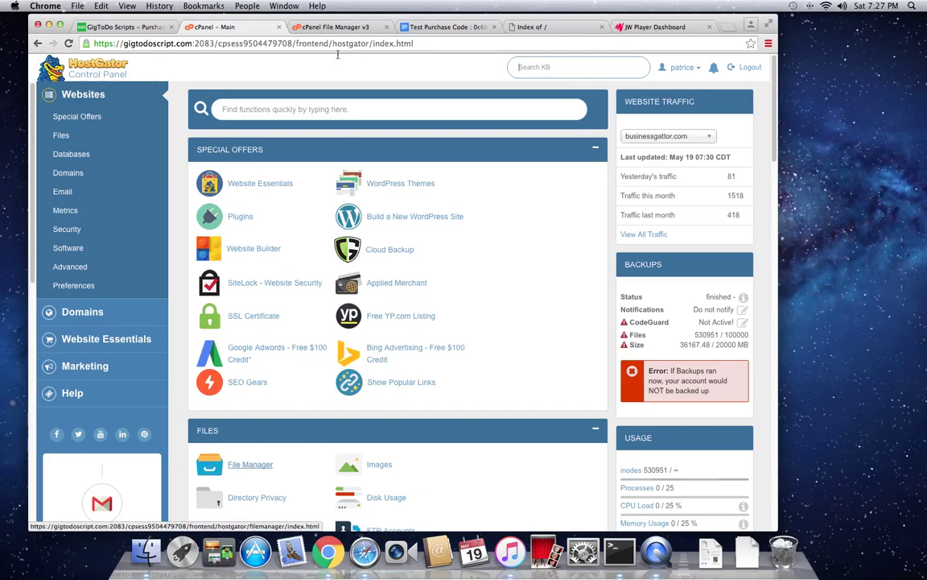
click(330, 29)
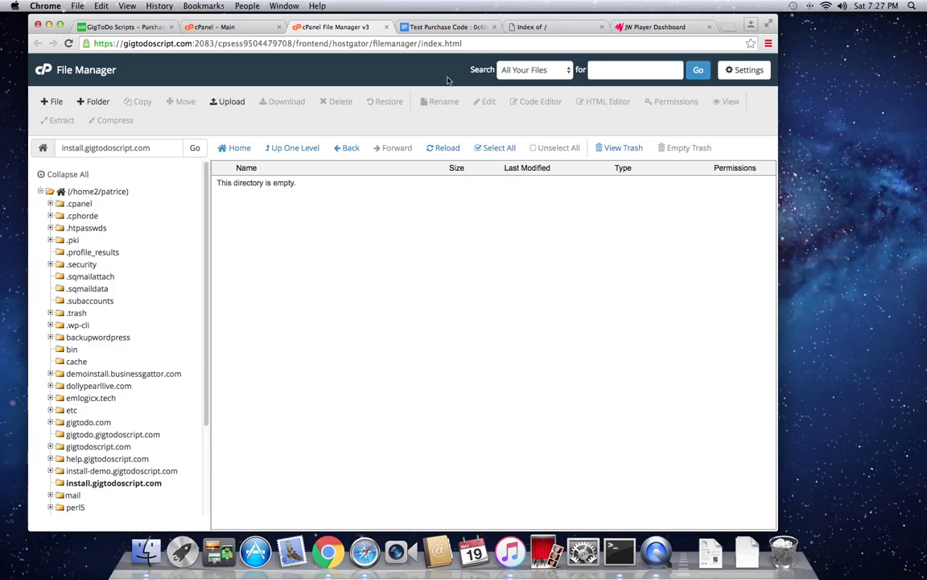
click(537, 29)
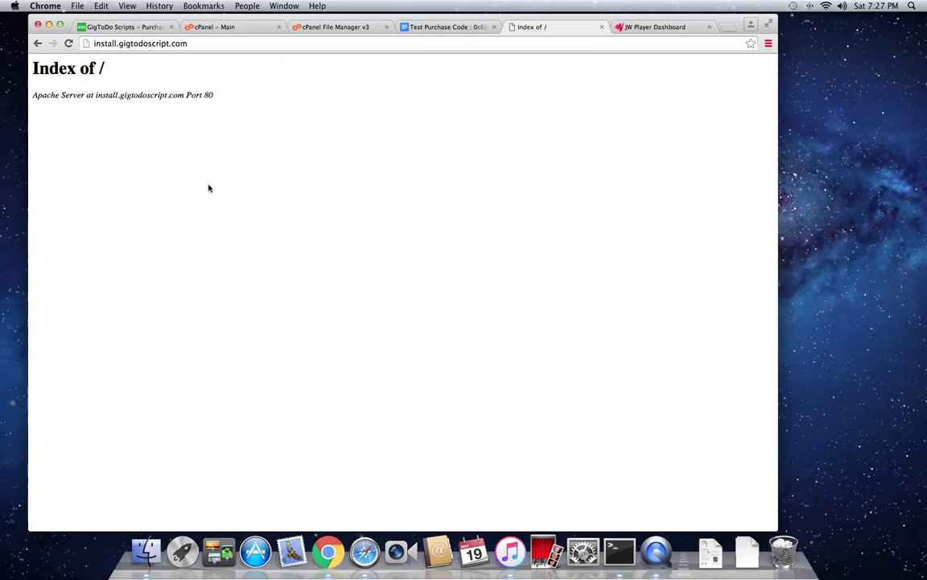
click(316, 28)
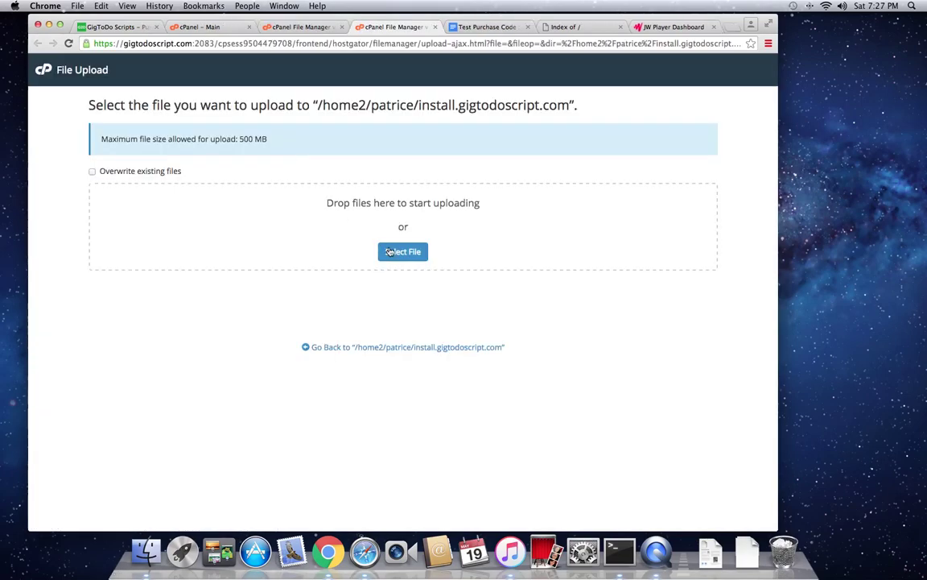
Step: Select gigtodo.zip from the install script folder and upload it
click(389, 252)
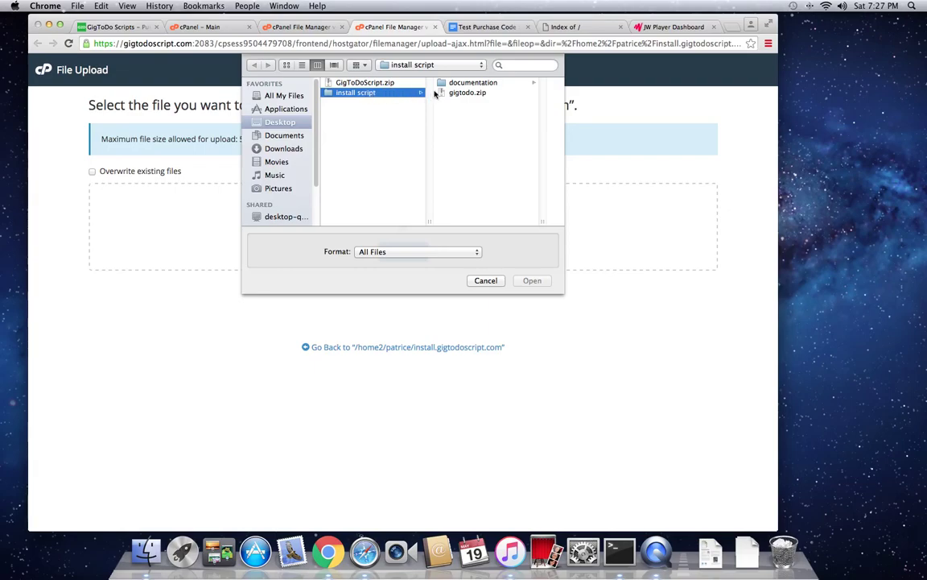
click(465, 93)
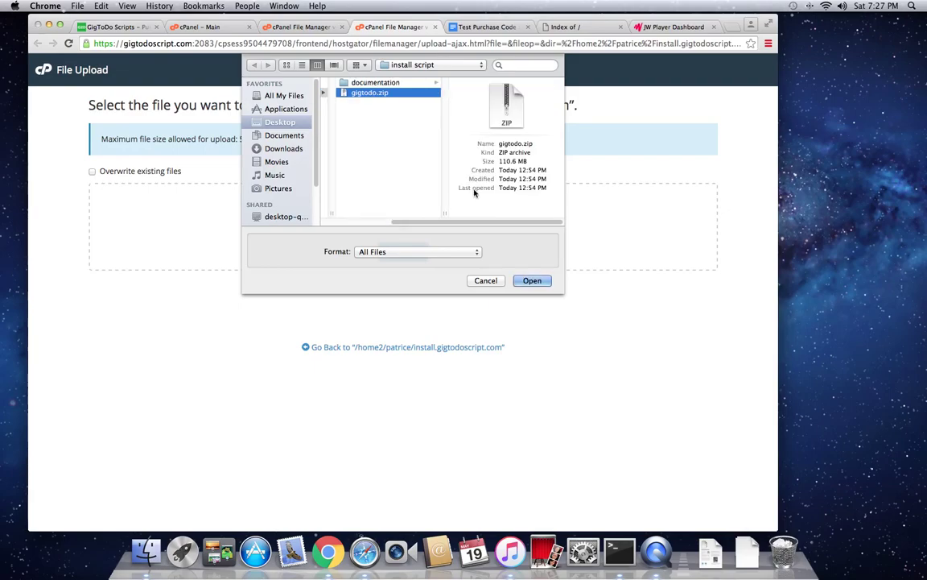
click(527, 284)
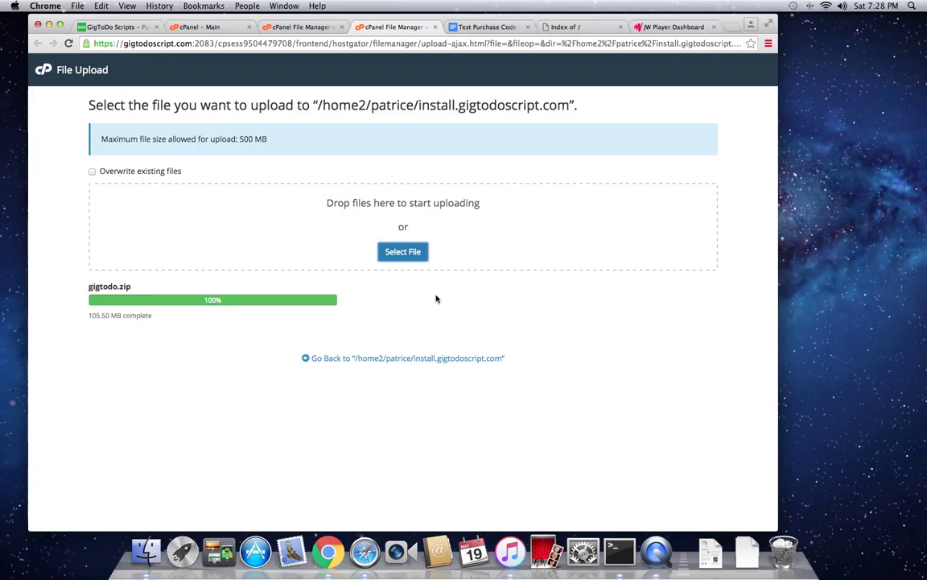
Step: Extract gigtodo.zip into install.gigtodoscript.com and close the extraction results
click(390, 359)
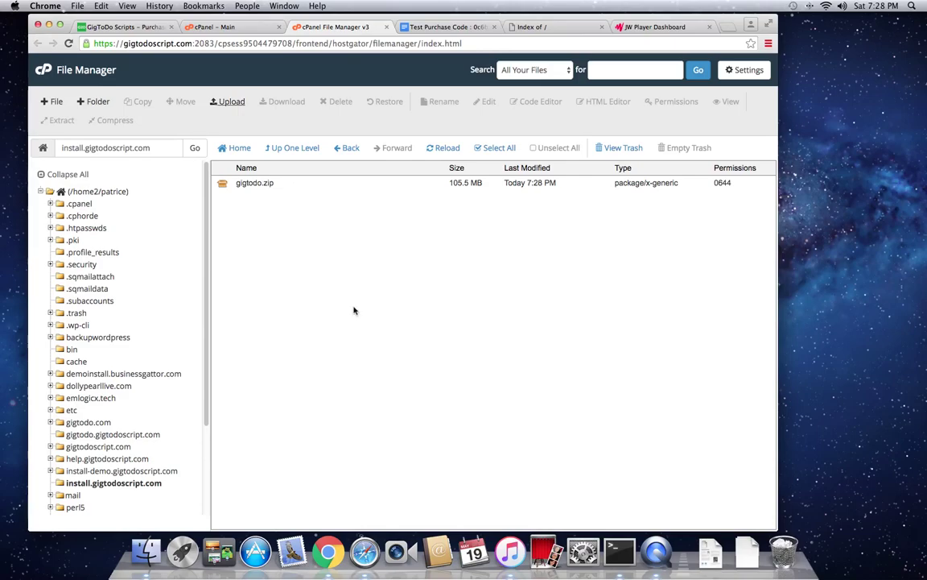
right_click(252, 185)
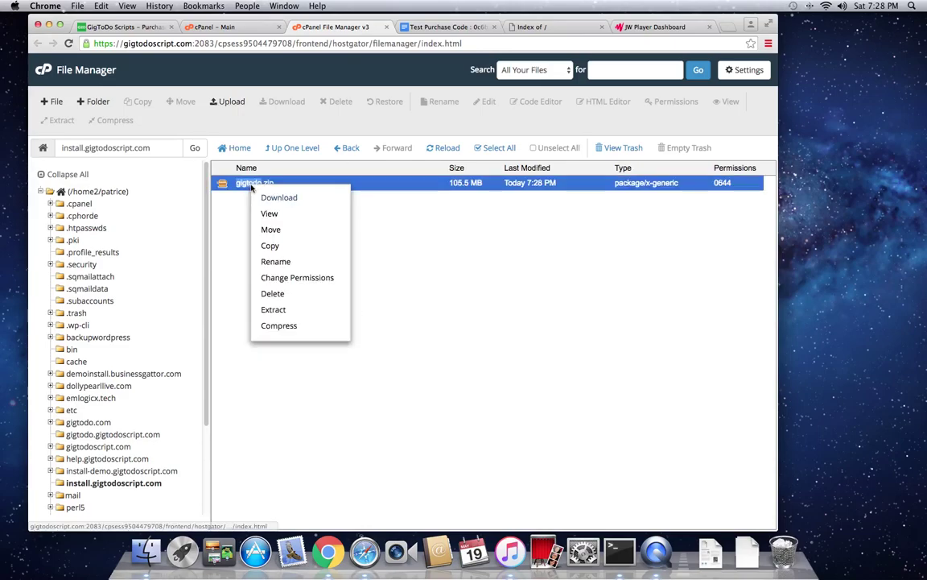
click(275, 310)
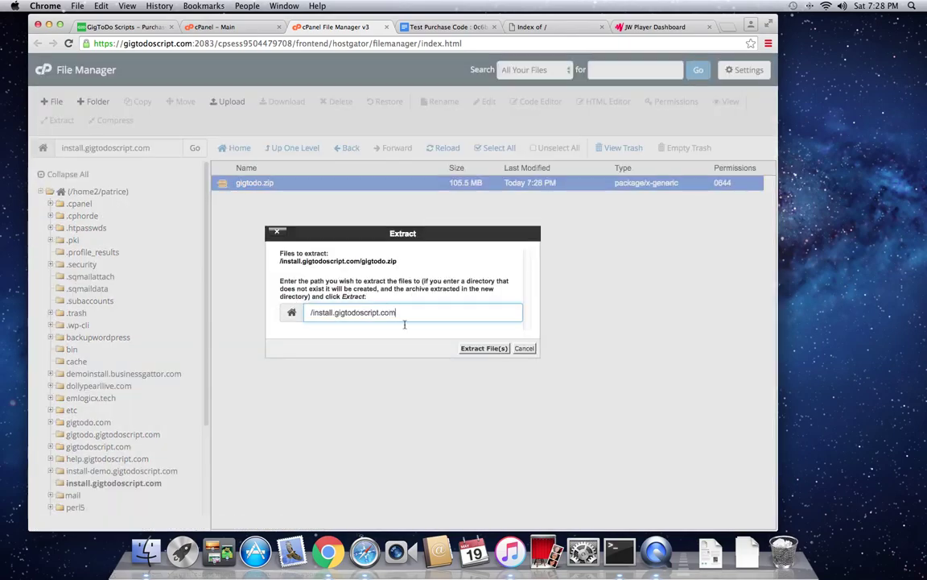
click(467, 349)
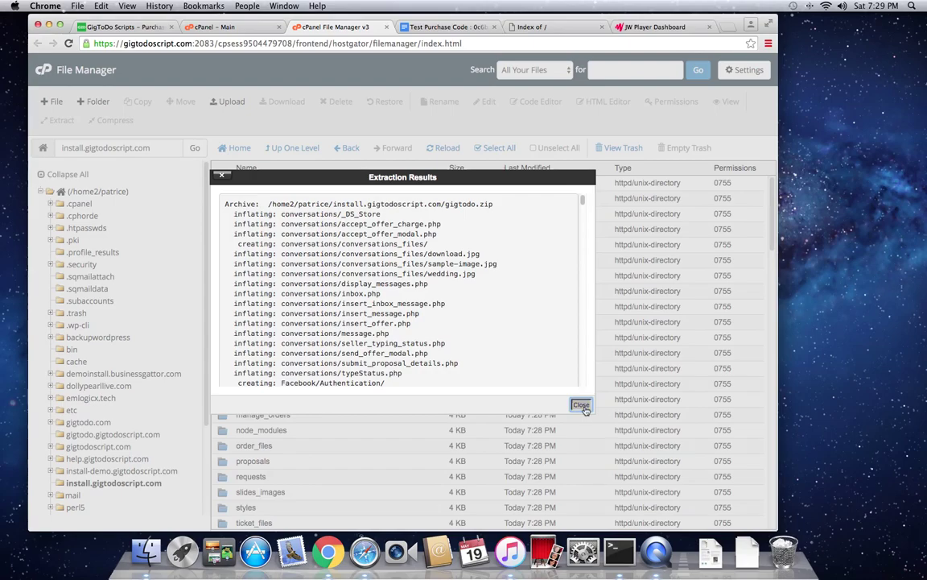
click(581, 405)
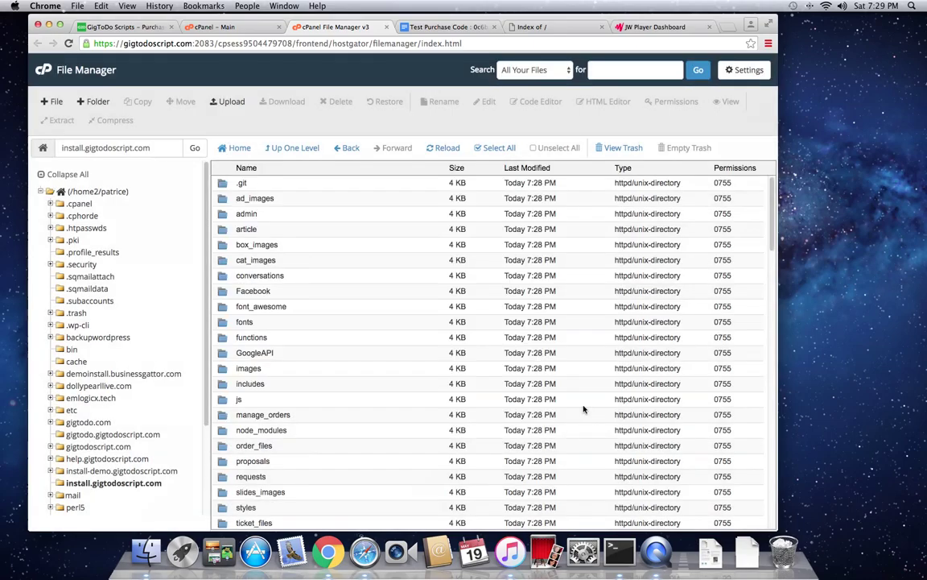
Step: Launch the GigToDo installer and fill in the g2d database name and corrected username
click(545, 27)
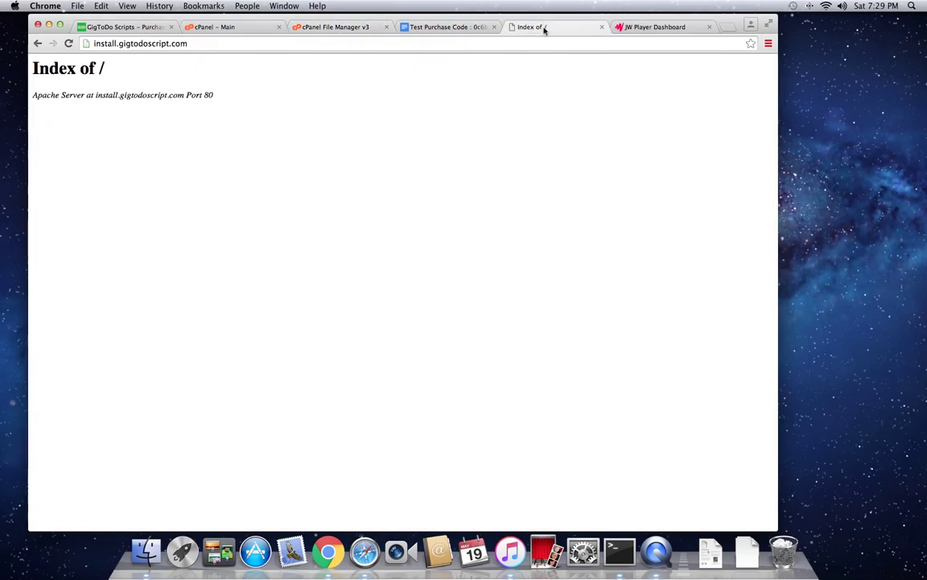
click(68, 45)
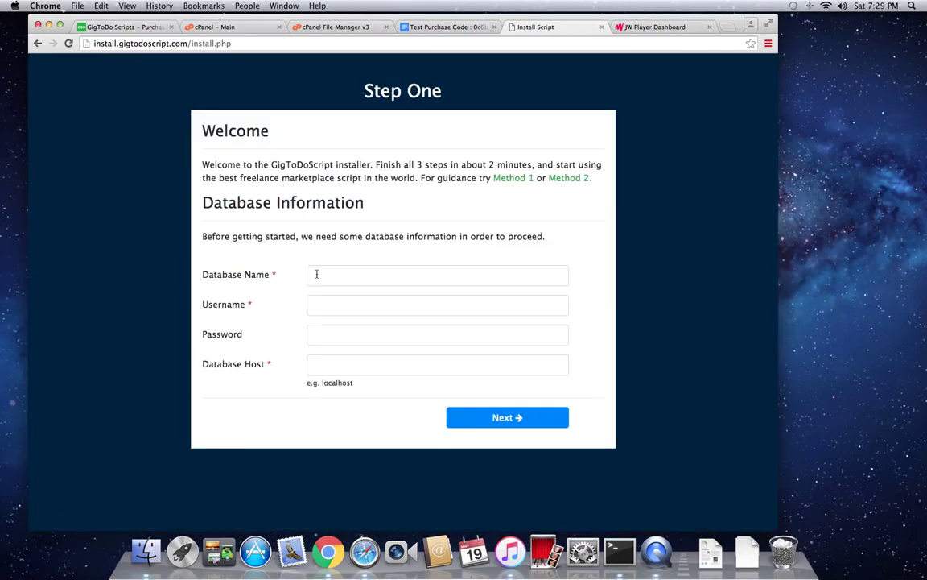
click(317, 274)
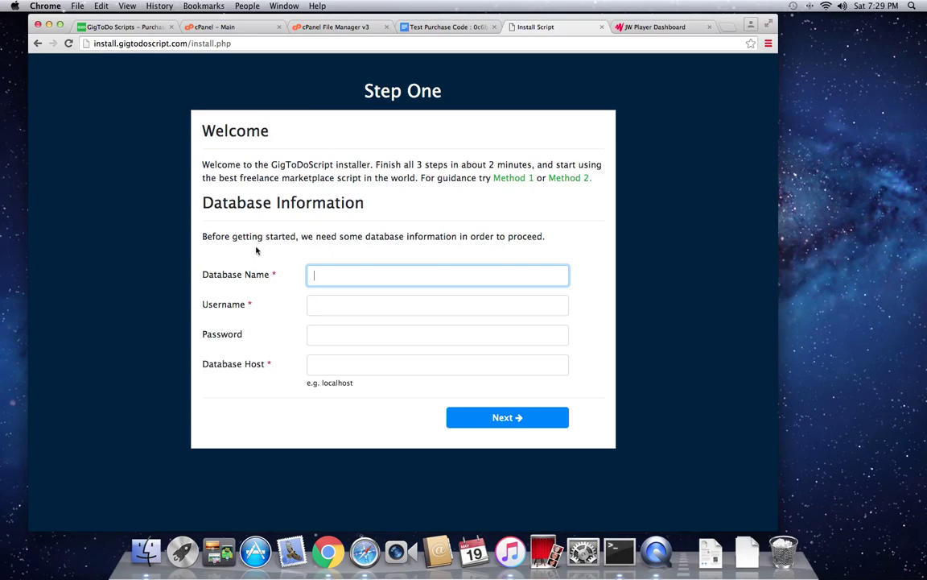
text(patrice)
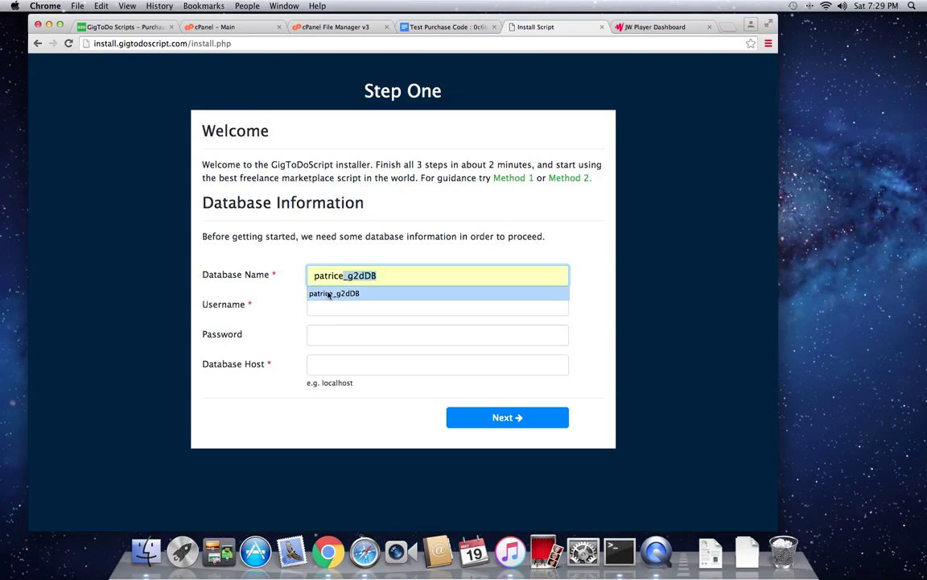
click(331, 293)
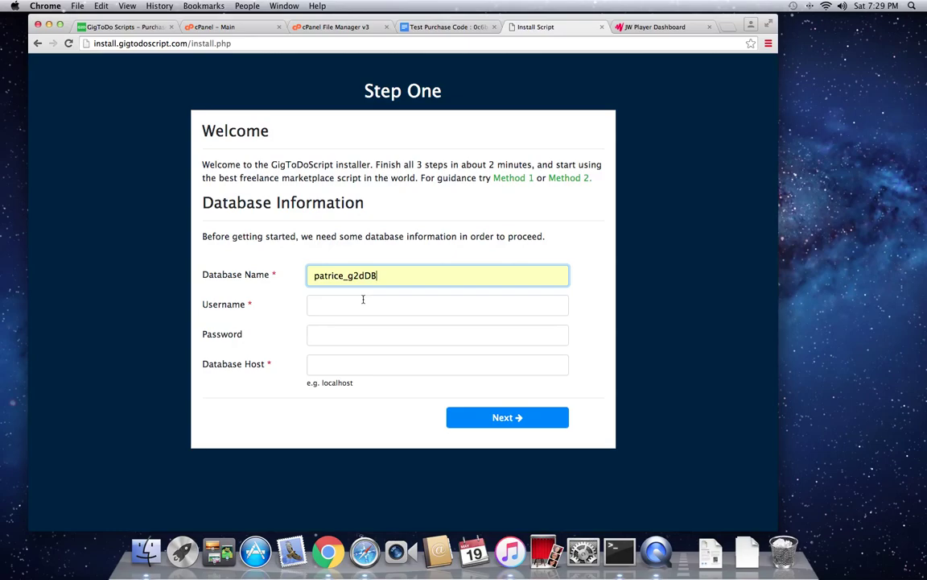
click(309, 299)
text(pa)
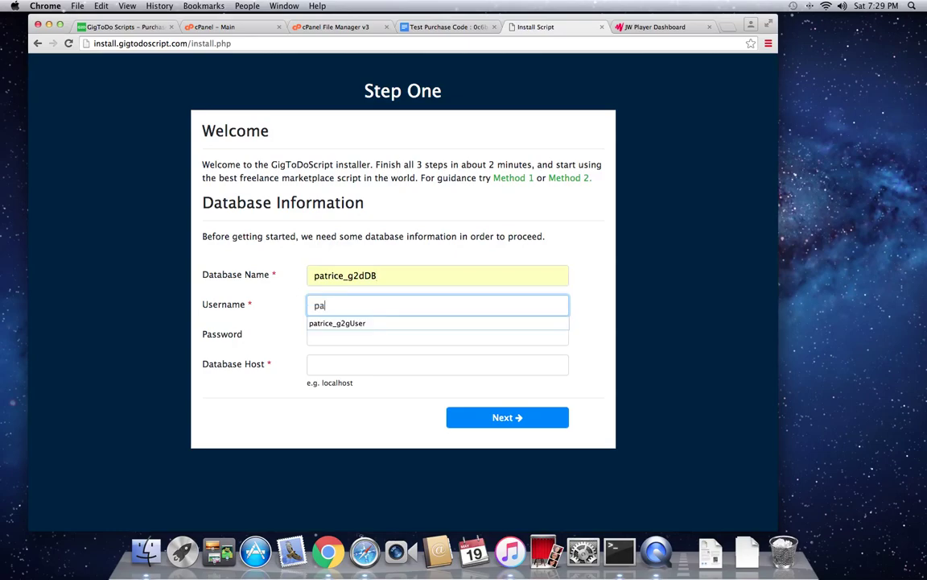
text(t)
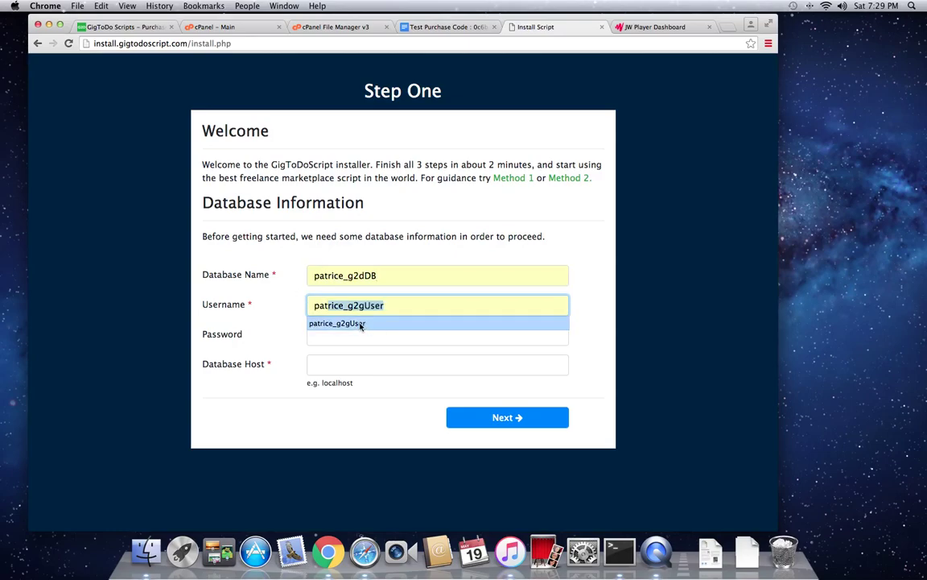
click(355, 323)
click(367, 305)
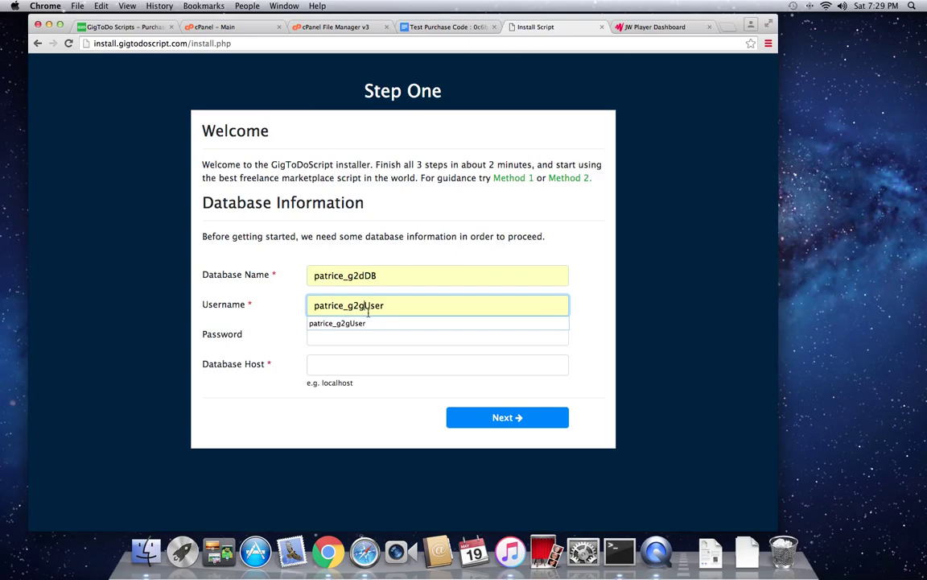
key(BackSpace)
text(d)
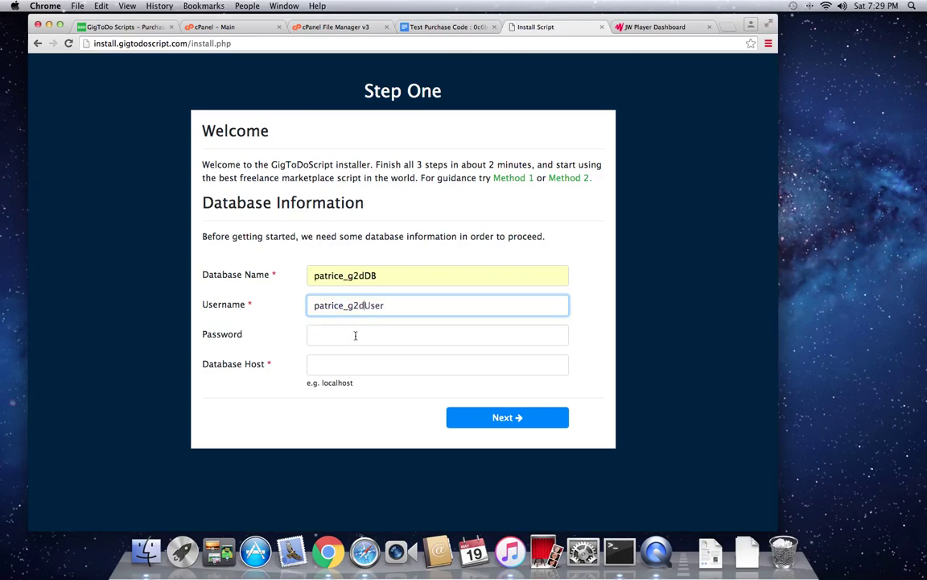
Step: Fill in the saved database password and host localhost, then continue to Step Two
click(359, 336)
text(Test)
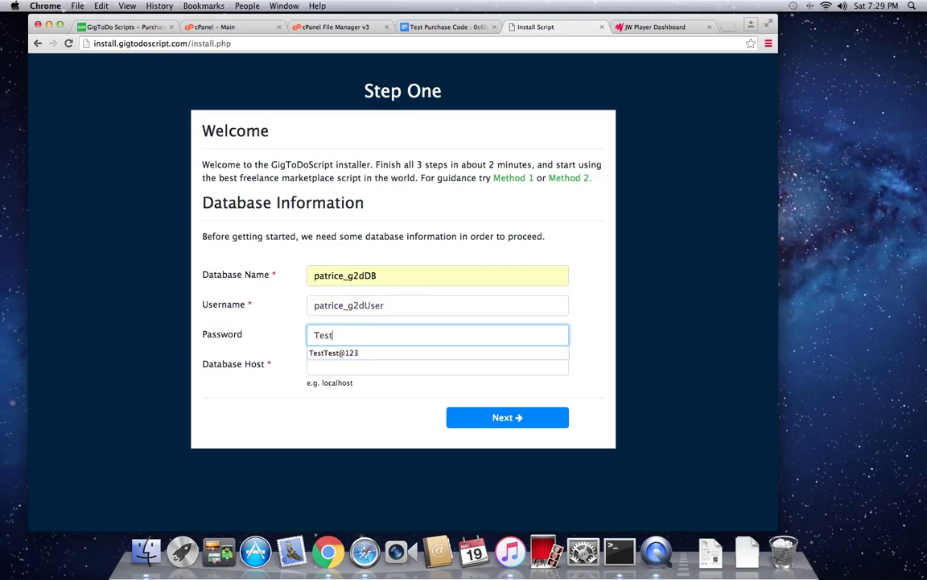
click(387, 353)
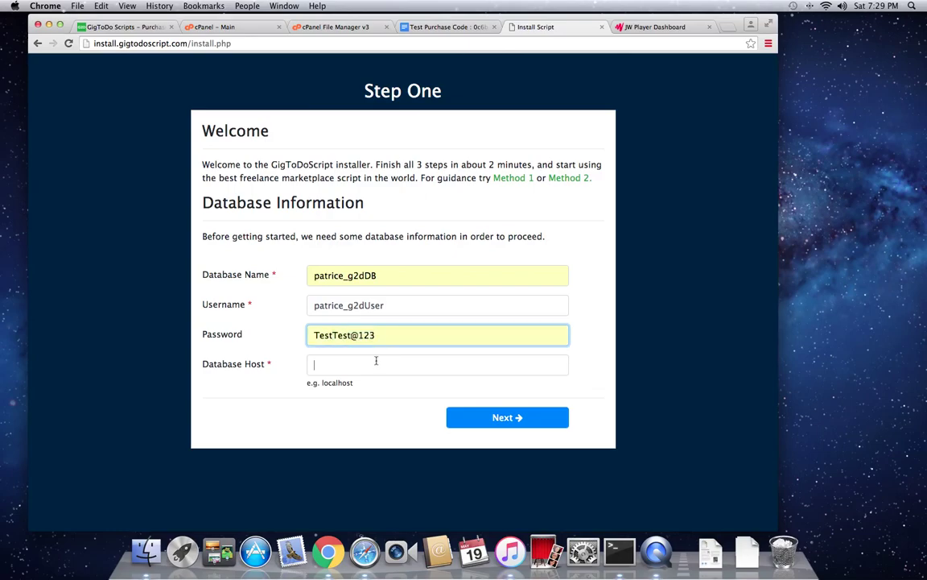
click(376, 364)
text(lo)
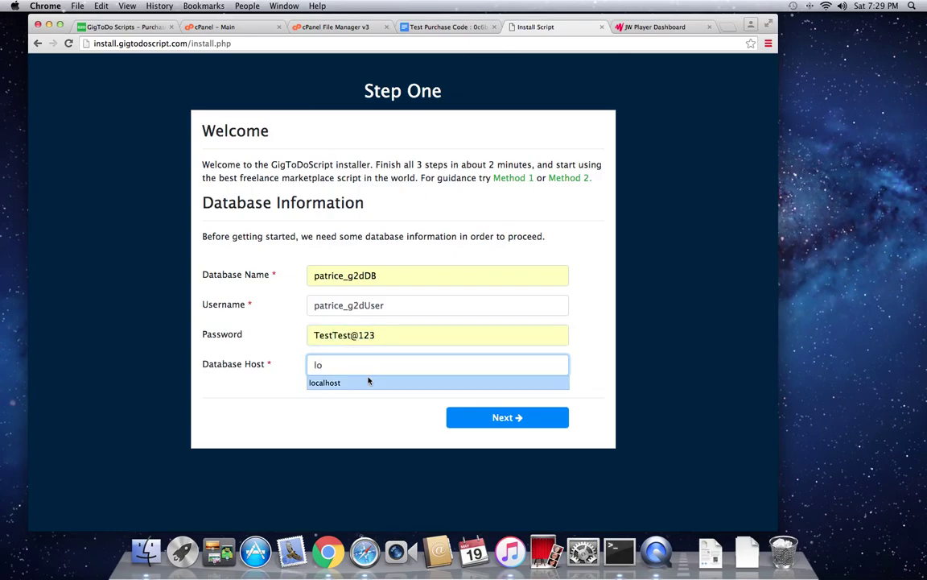
click(367, 382)
click(485, 417)
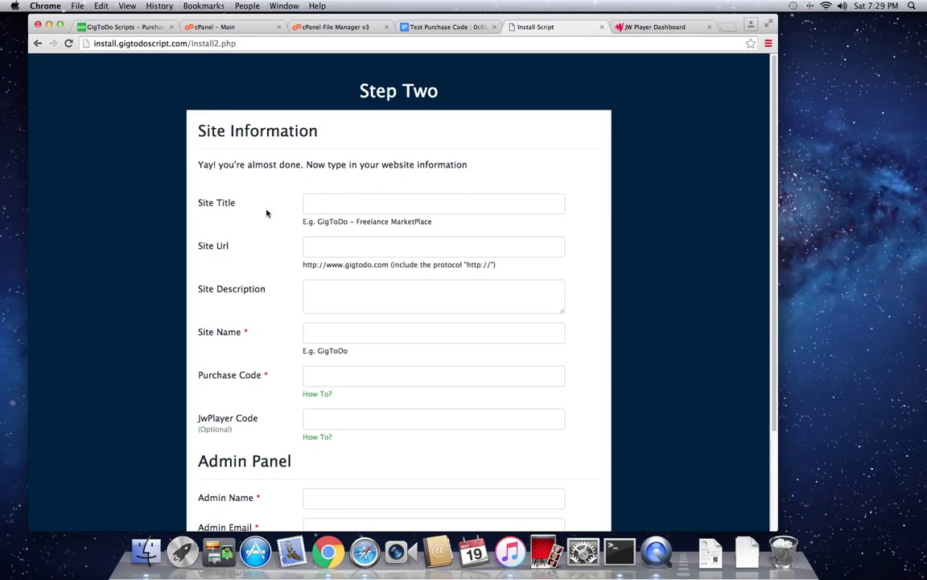
drag(318, 221, 436, 222)
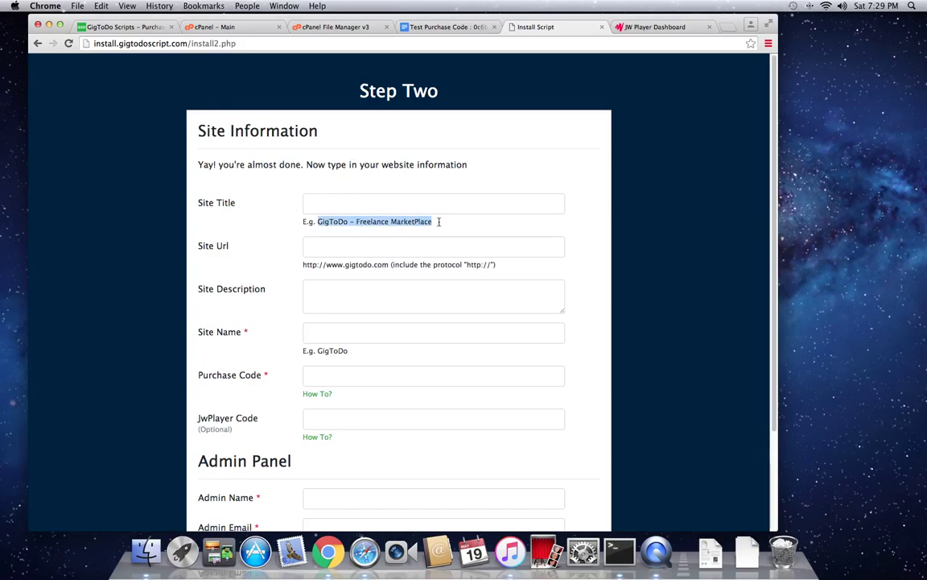
key(super+c)
click(424, 209)
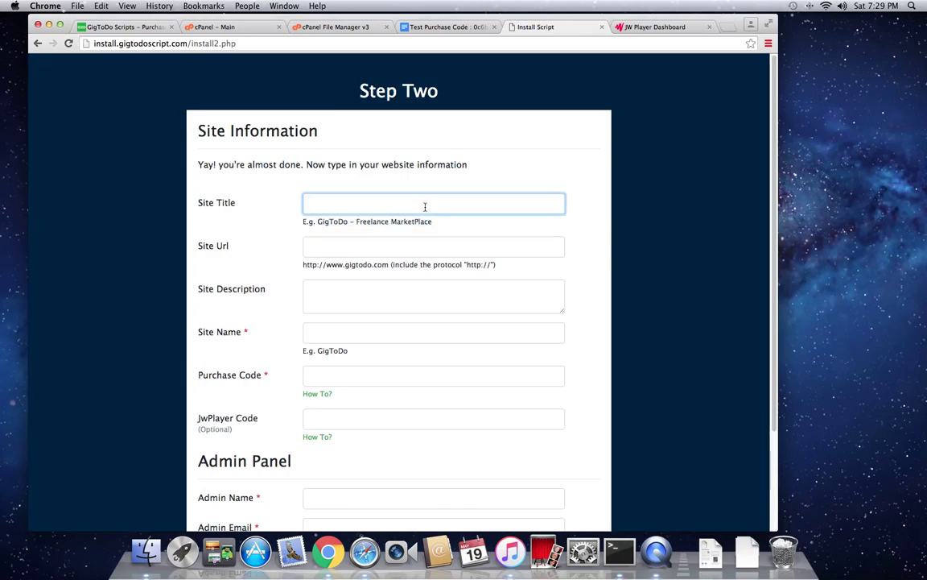
key(super+v)
click(375, 247)
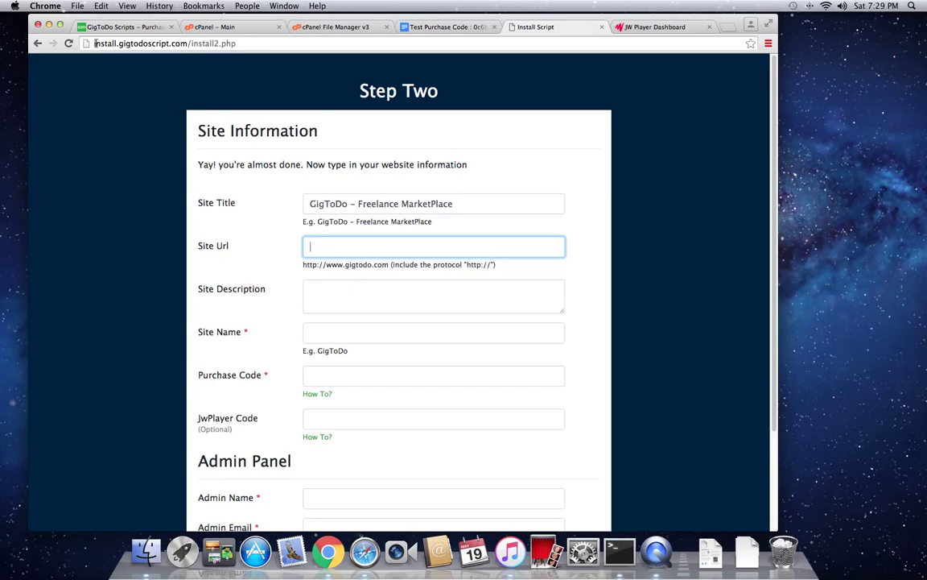
drag(94, 43, 187, 43)
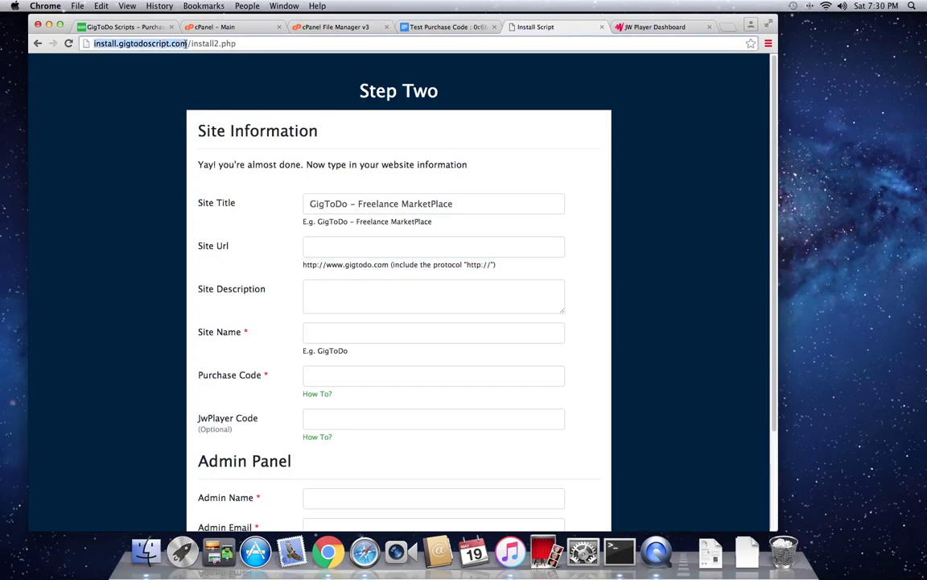
click(322, 249)
key(super+v)
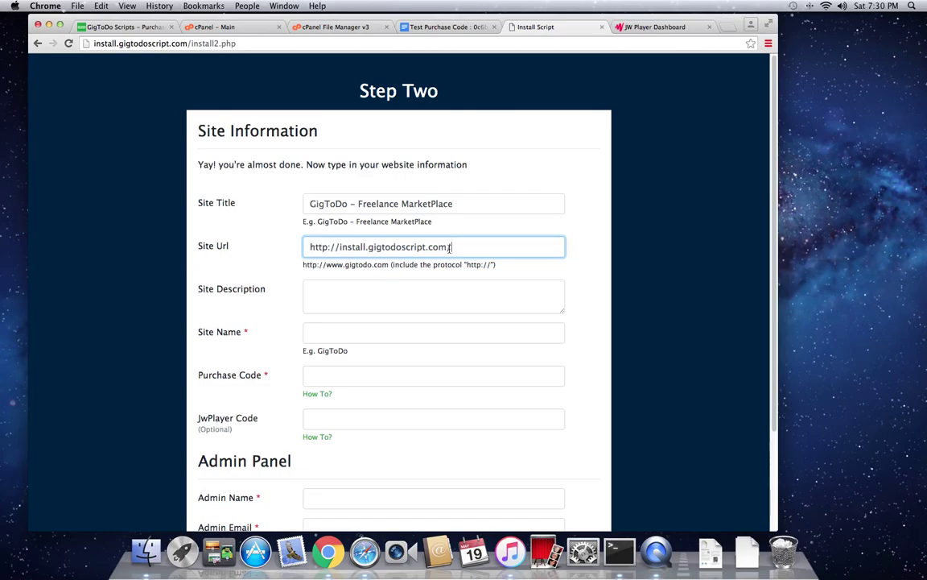
key(BackSpace)
Step: Copy the Site Title into Site Description and enter GigToDo as Site Name
click(478, 290)
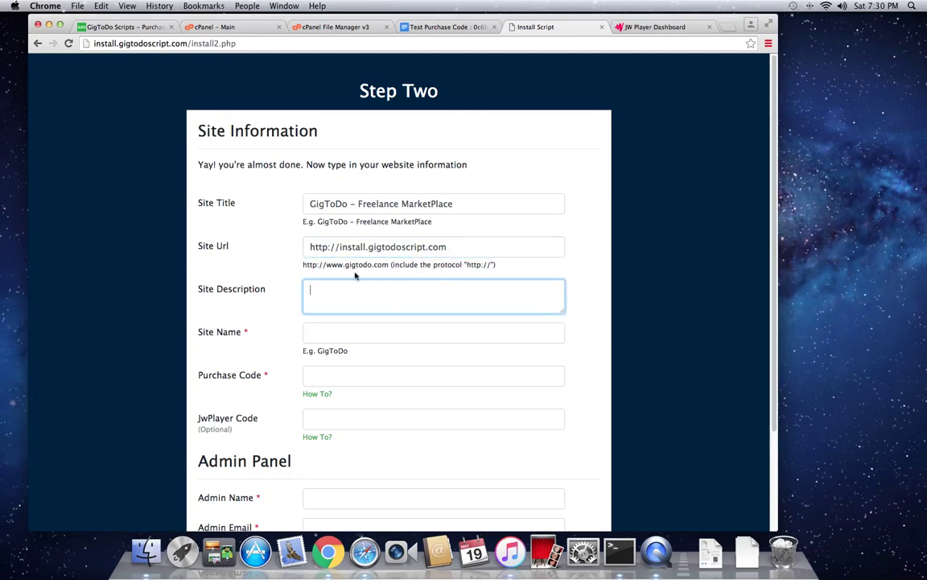
triple_click(389, 202)
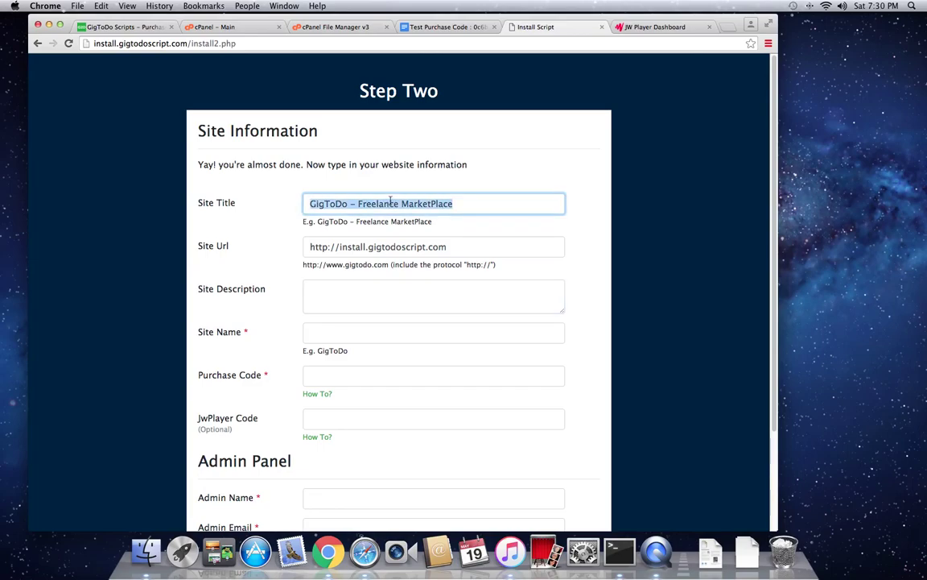
key(super+c)
click(360, 288)
key(super+v)
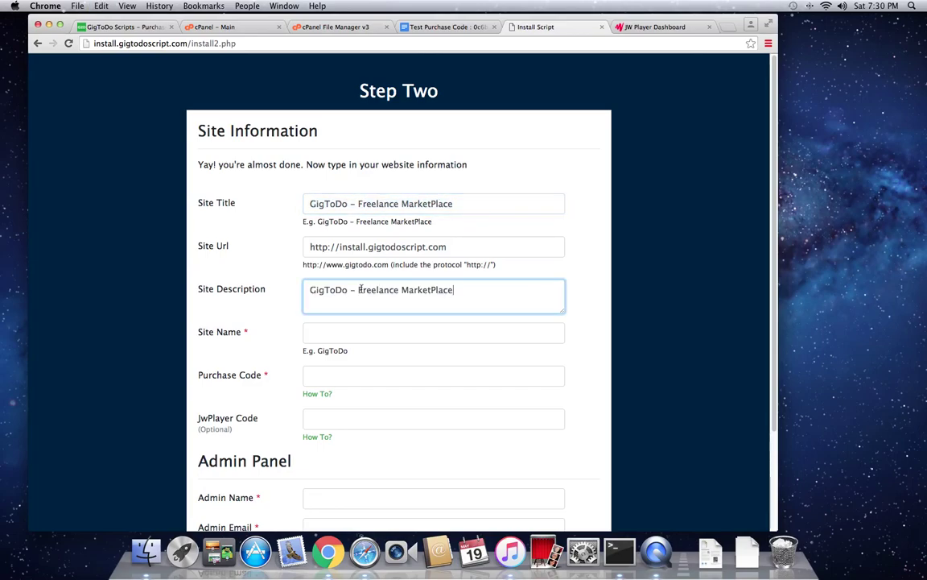
click(338, 331)
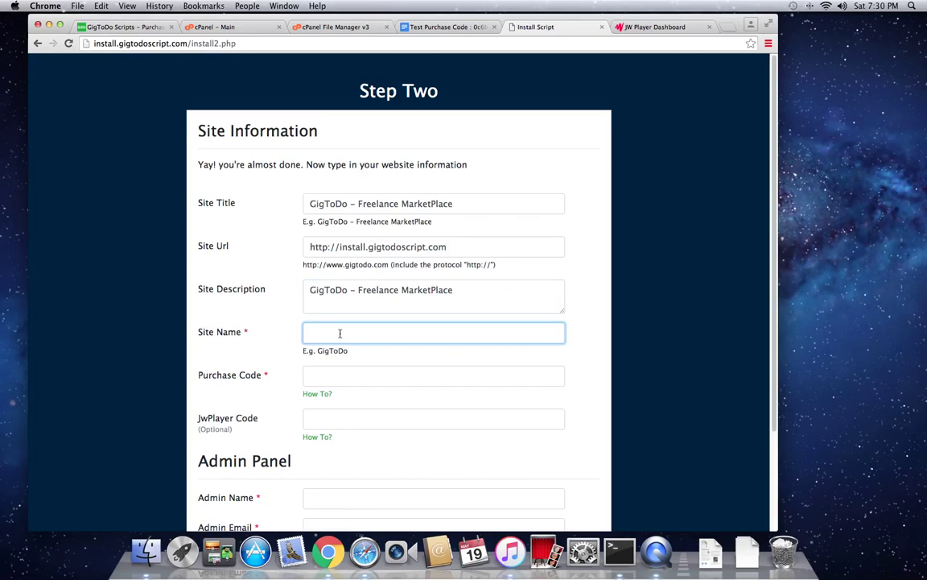
text(Gig)
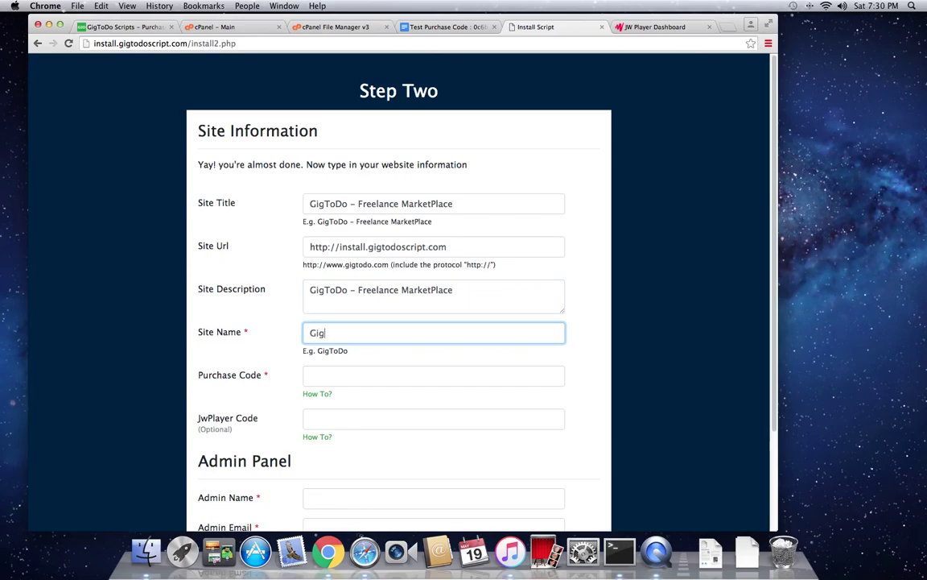
text(ToDo)
key(Tab)
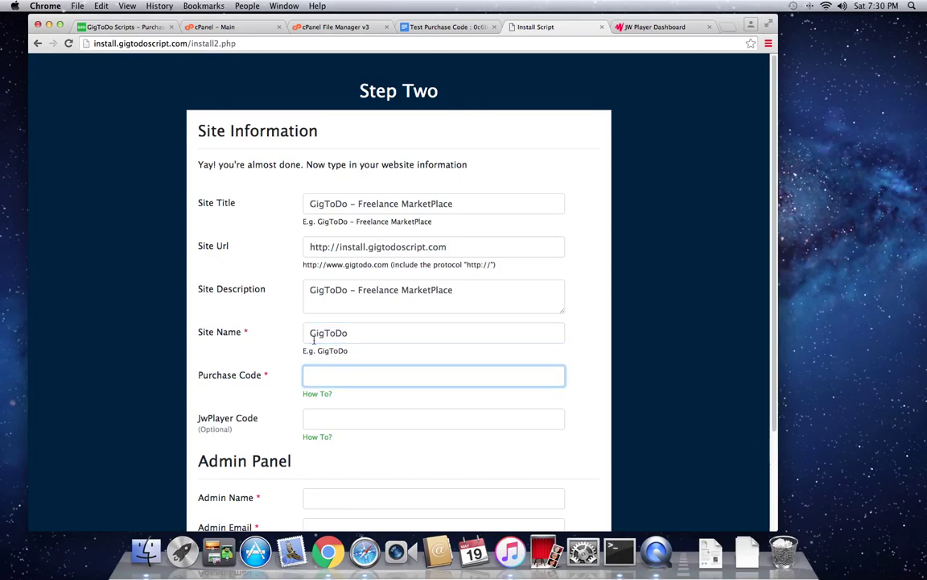
scroll(293, 338, down, 2)
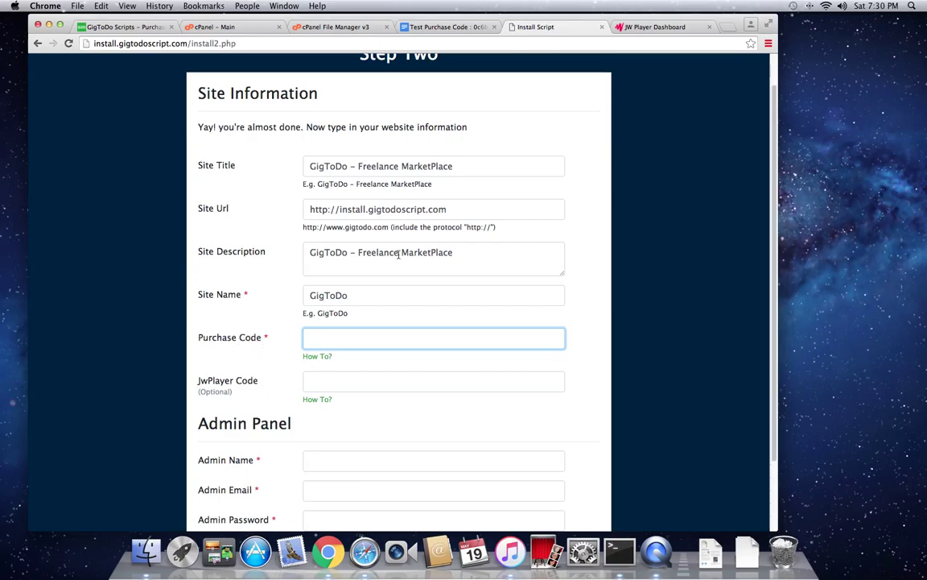
Step: Copy the test purchase code from the Test Purchase Code document in Google Docs
click(455, 28)
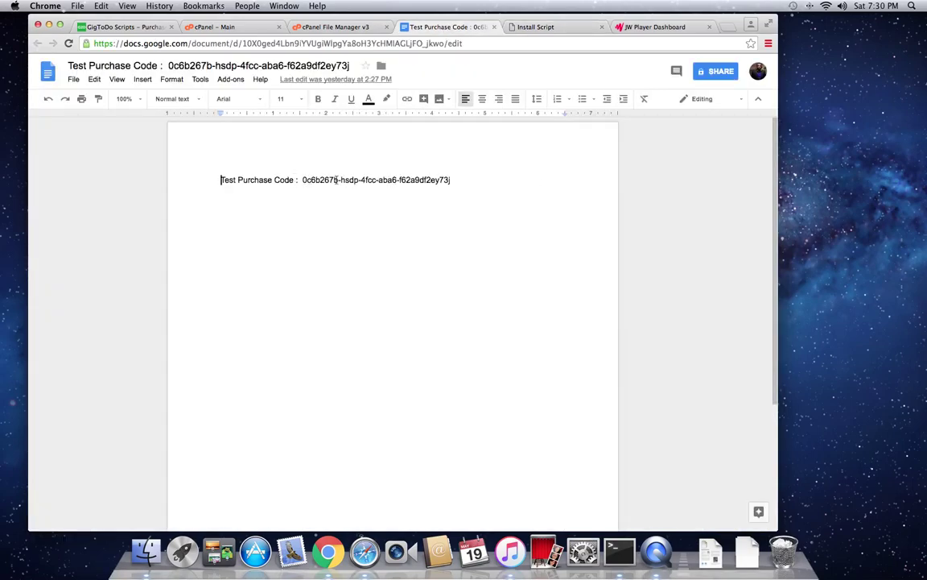
drag(303, 179, 451, 180)
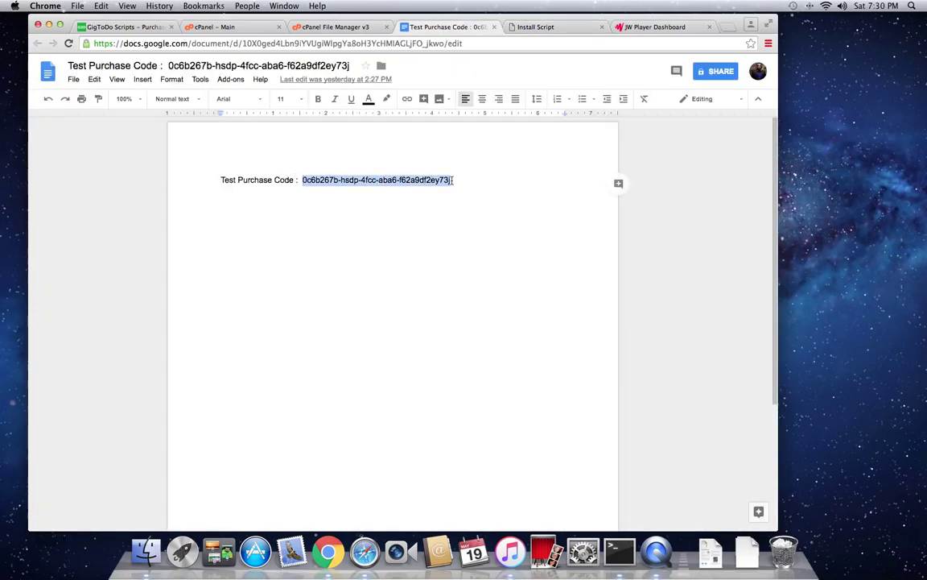
right_click(445, 190)
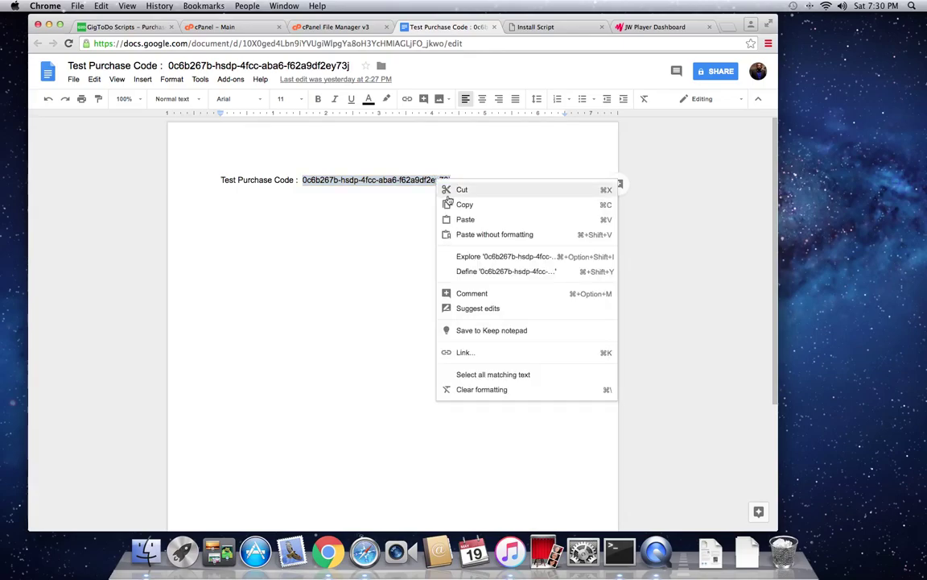
click(448, 205)
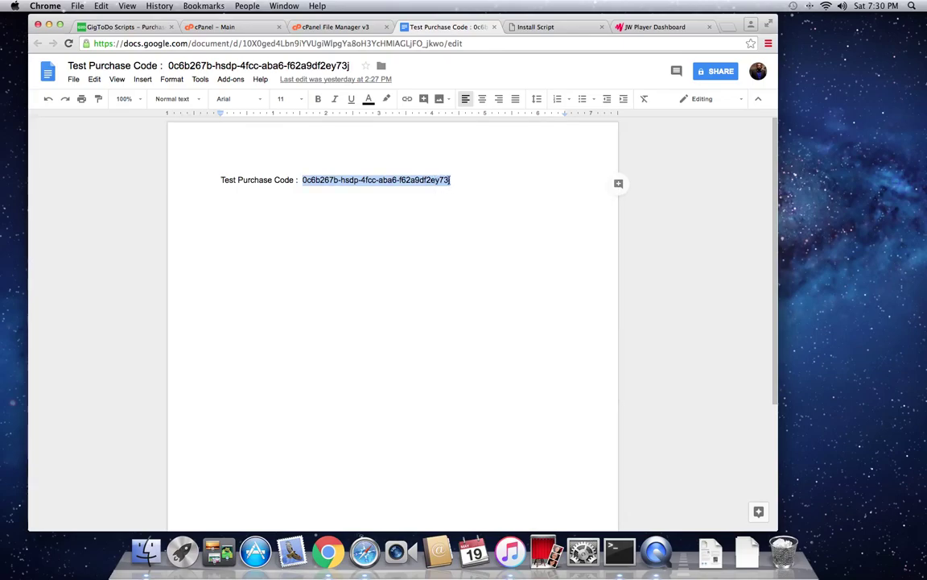
Step: Paste the copied test purchase code into the GigToDo installer's Purchase Code field
click(527, 26)
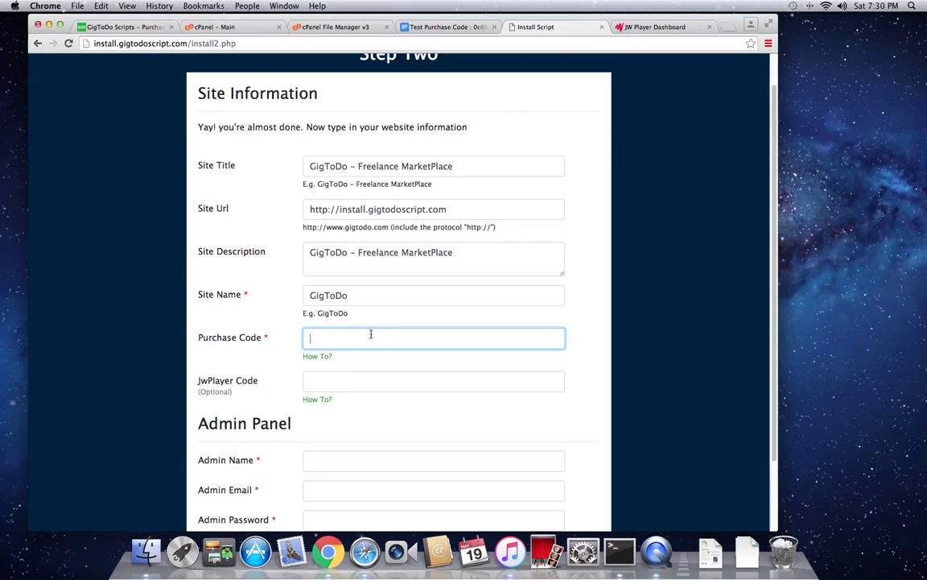
key(super+v)
click(353, 382)
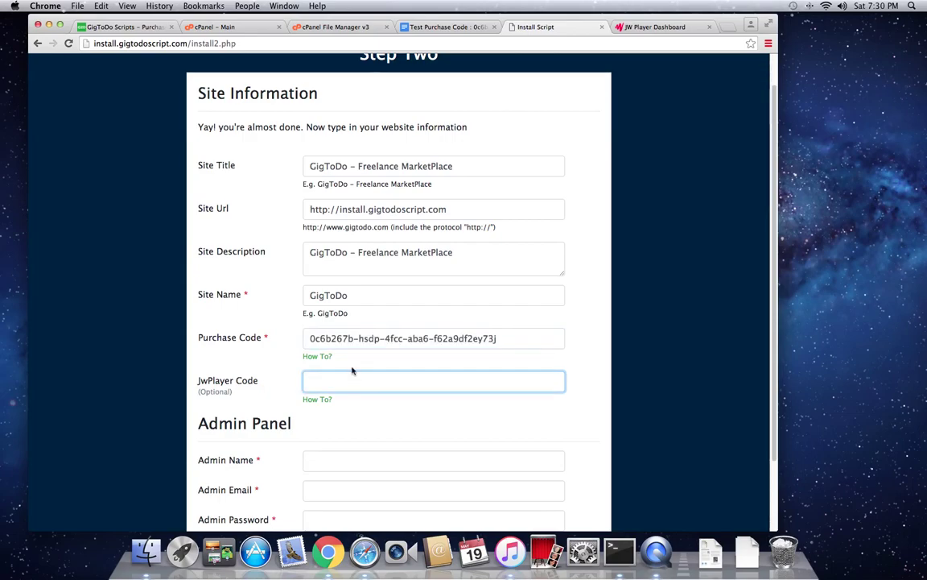
scroll(352, 370, down, 1)
scroll(334, 356, down, 2)
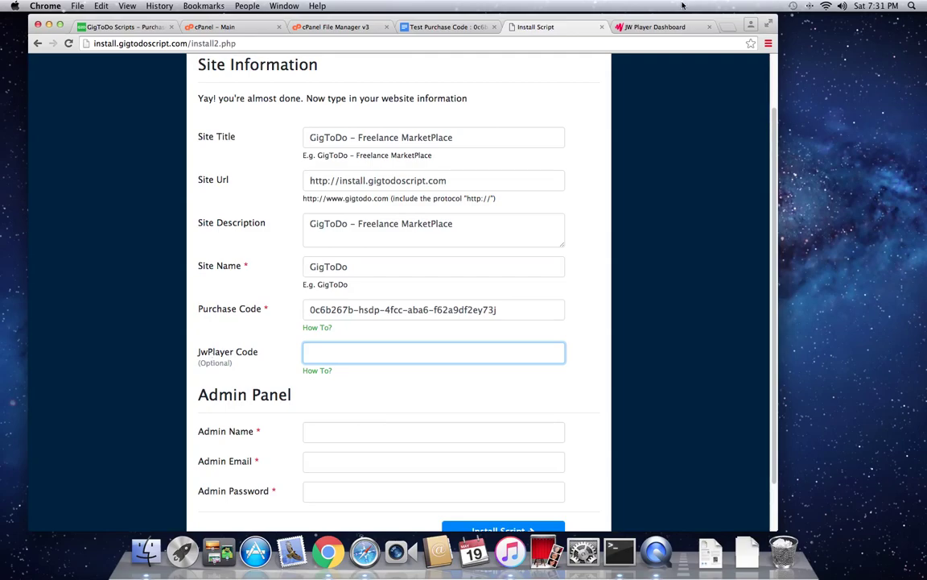
Step: Sign in to the JW Player dashboard
click(664, 29)
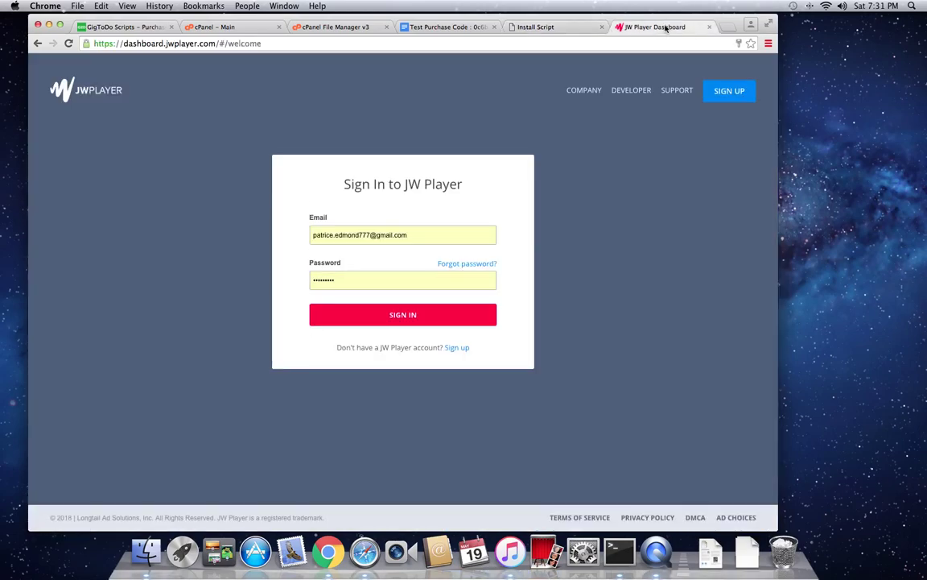
click(419, 312)
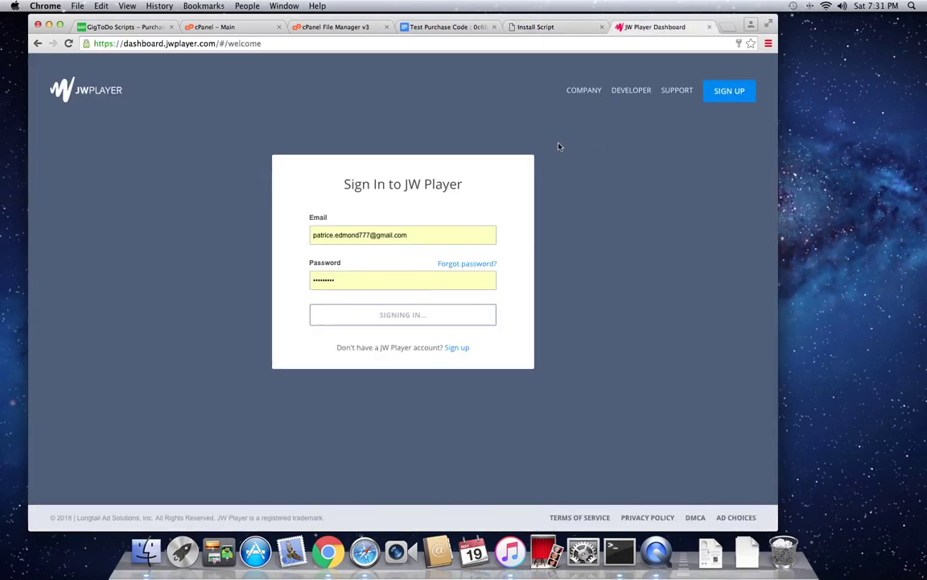
click(534, 27)
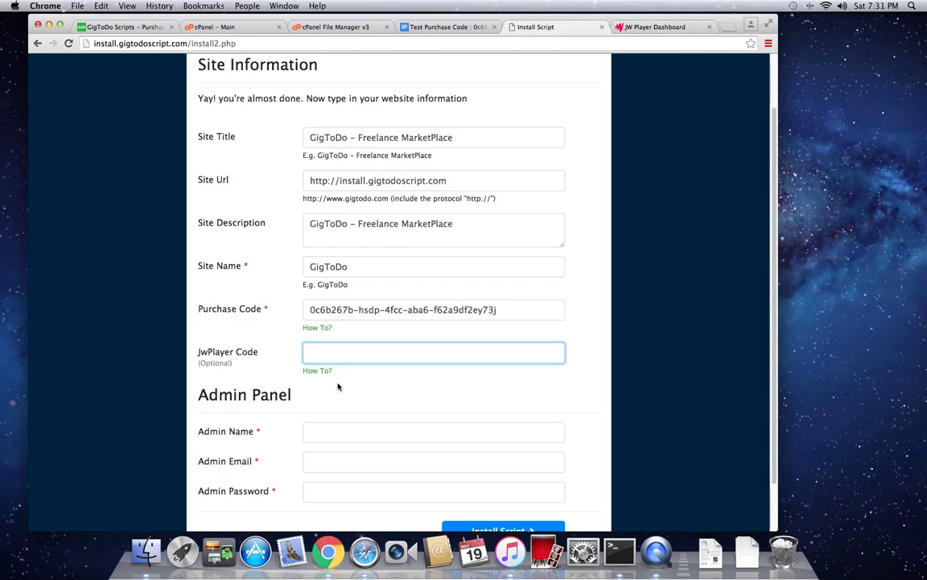
click(647, 27)
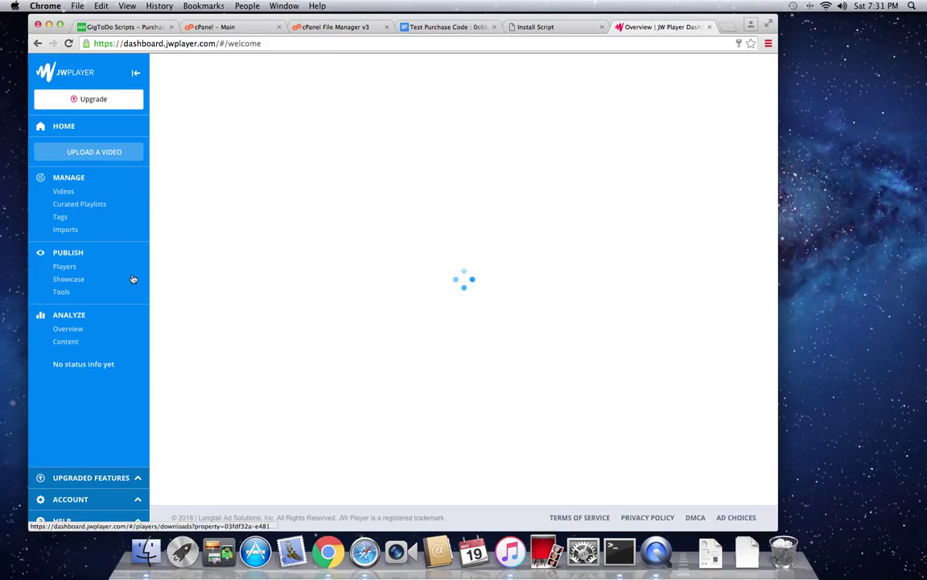
Step: Copy the GigToDo Player's cloud-hosted player library URL from the Players list
click(68, 269)
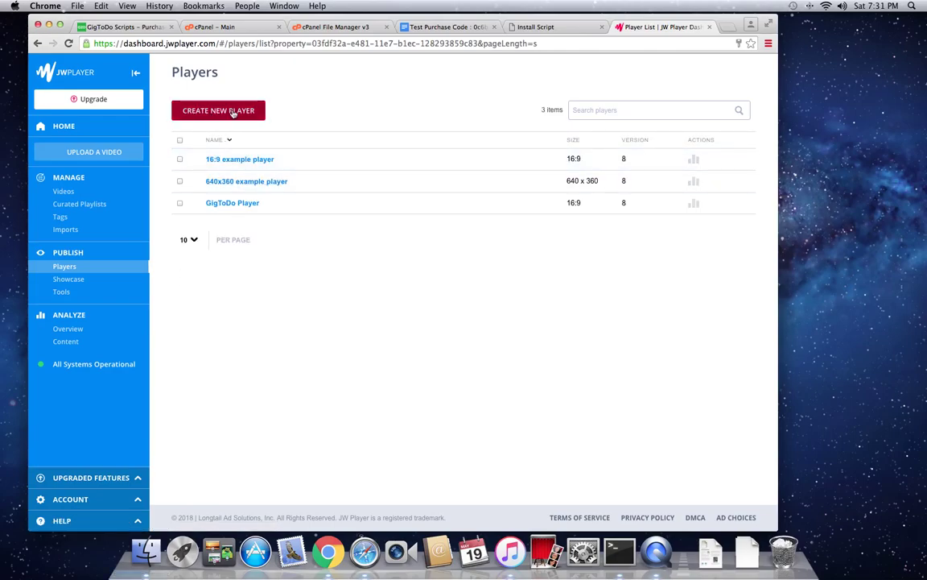
click(232, 203)
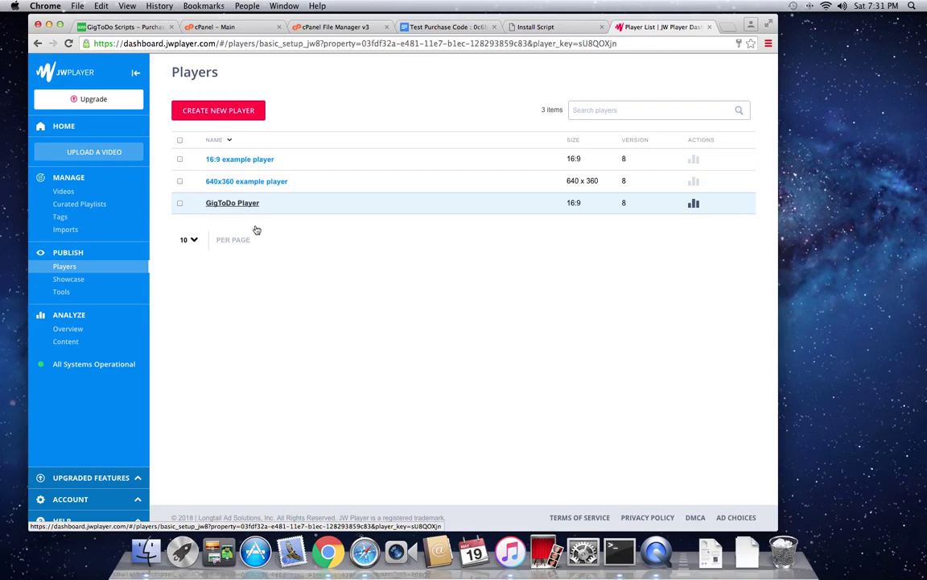
click(230, 204)
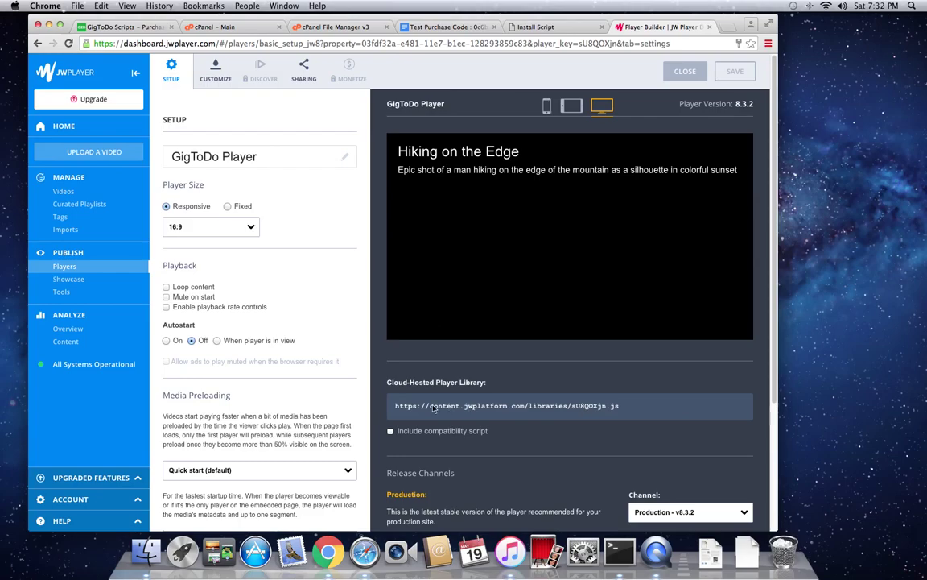
click(396, 411)
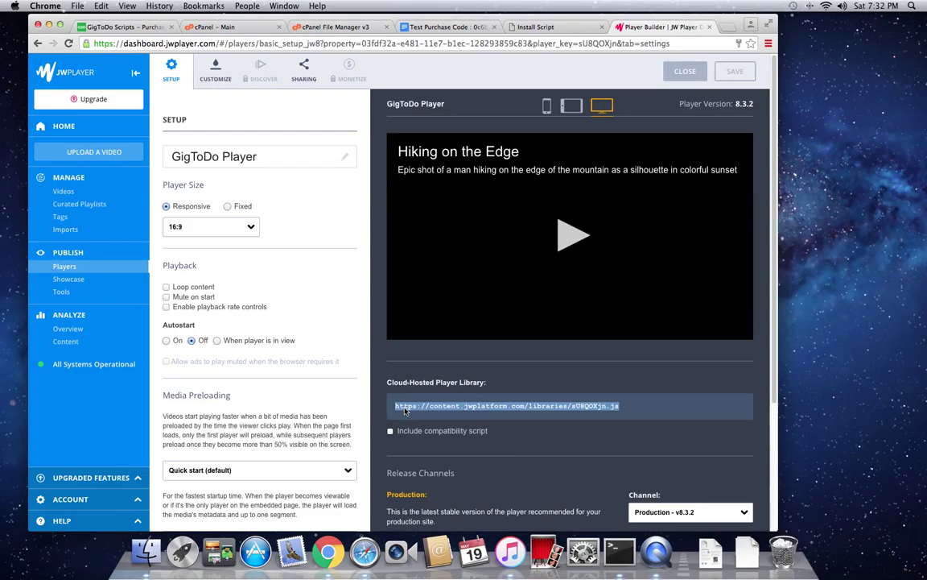
right_click(405, 409)
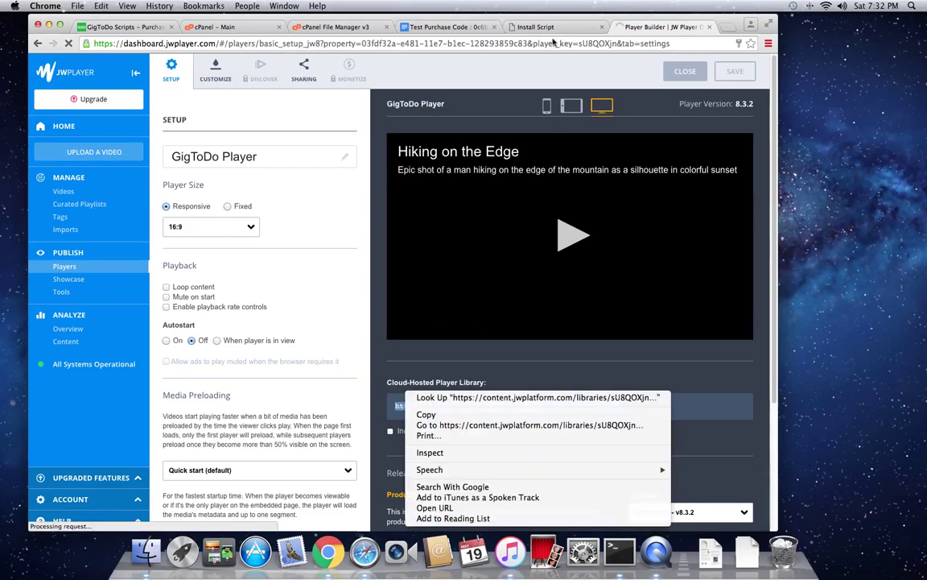
click(426, 415)
Step: Paste the JW Player library URL into JwPlayer Code and enter the admin's name
click(515, 29)
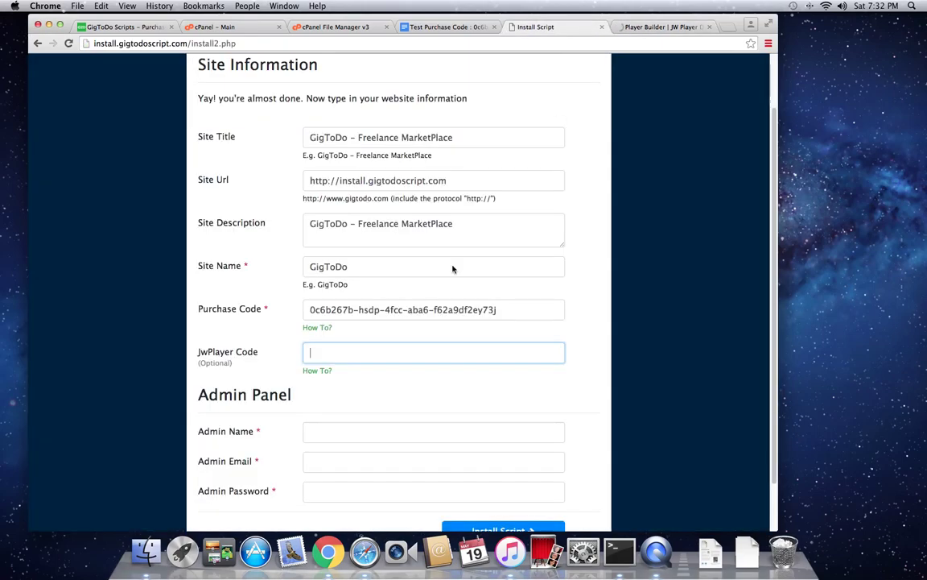
key(super+v)
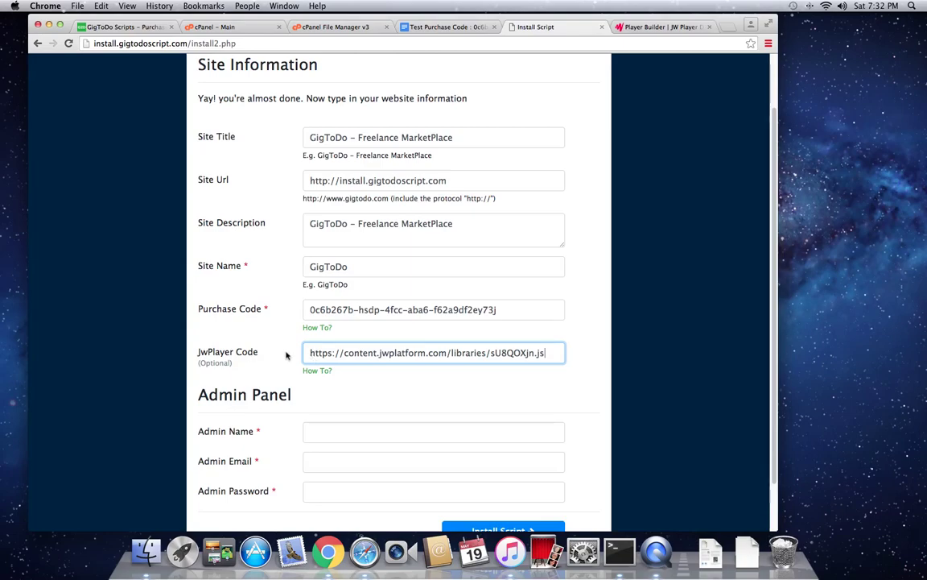
click(315, 434)
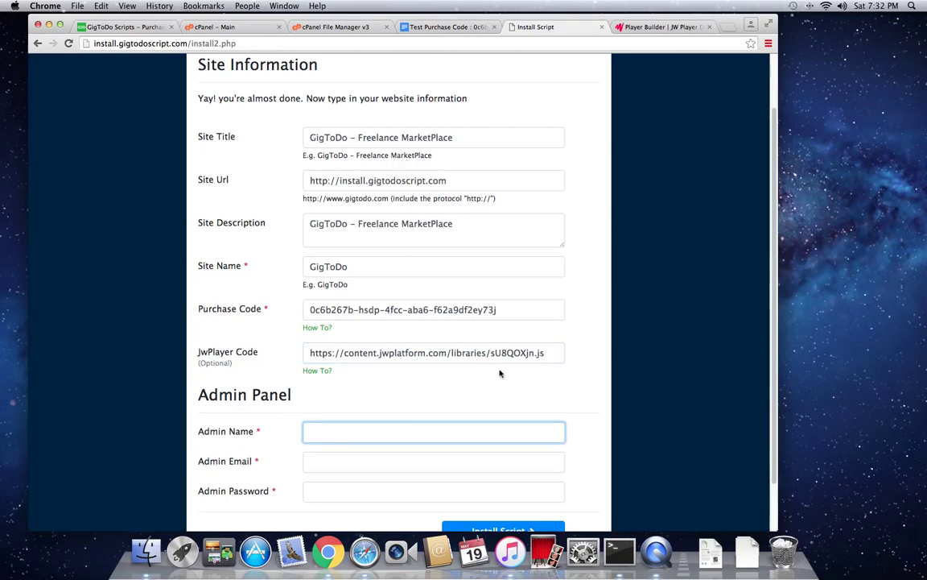
text(Patrice T.)
Step: Enter the admin e-mail address and password, then run Install Script
click(316, 462)
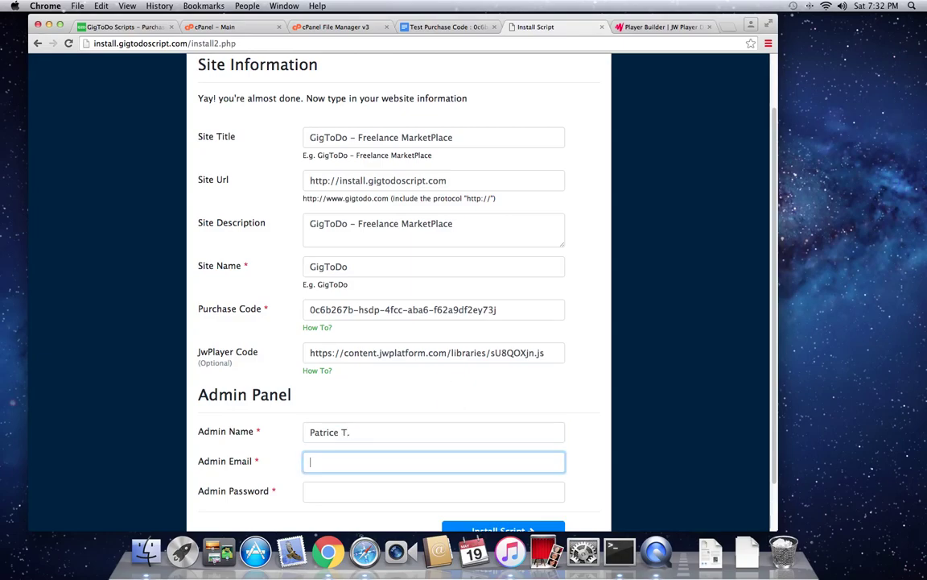
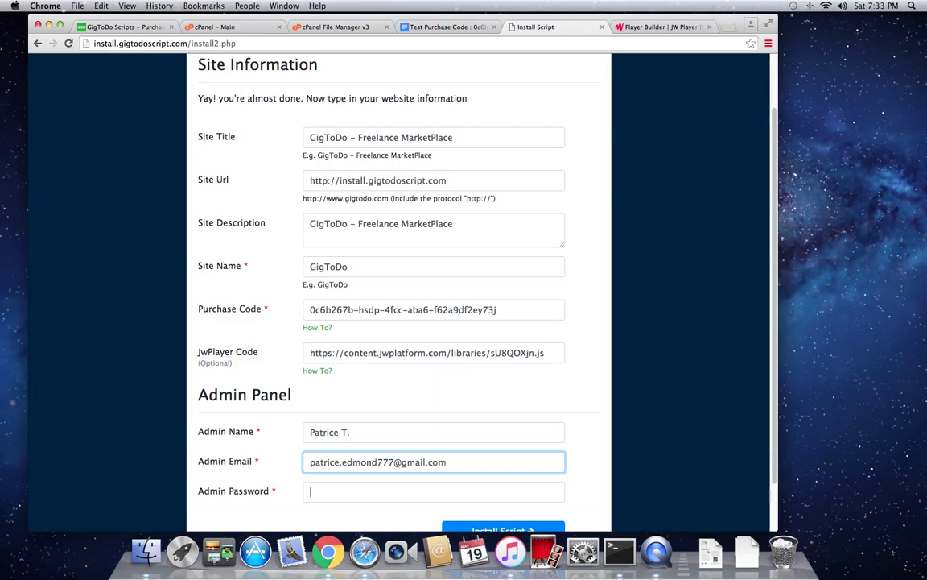
click(310, 491)
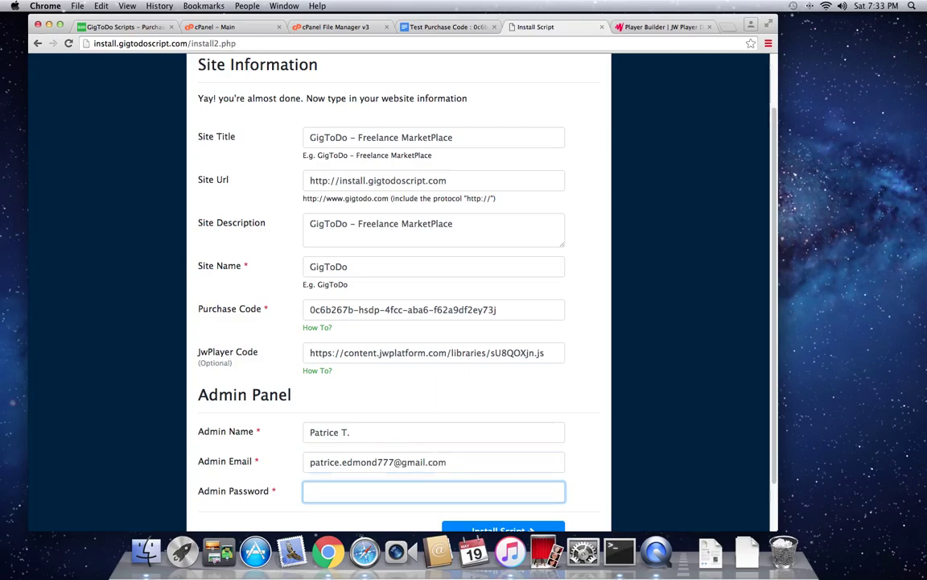
text(***)
scroll(491, 383, down, 2)
click(496, 492)
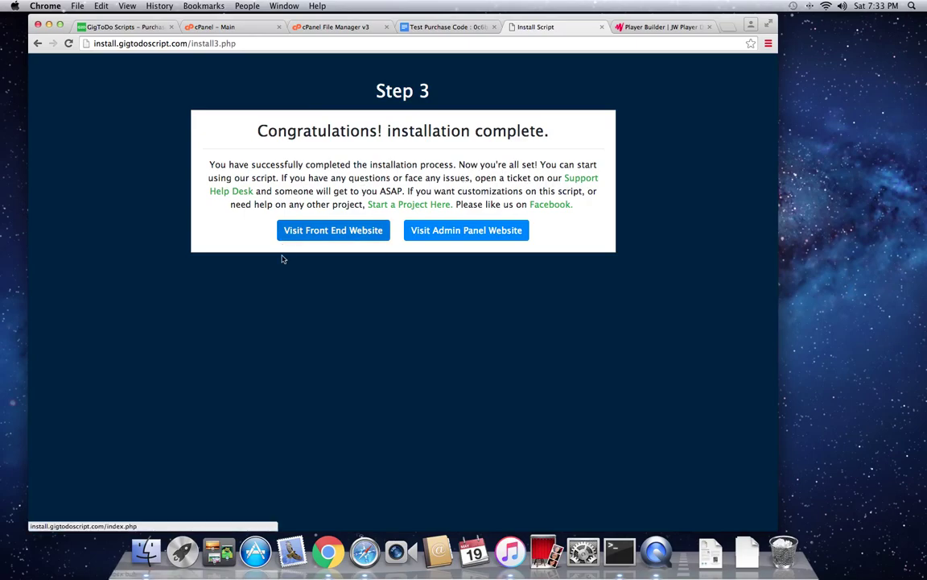
Step: Open the admin panel and log in with the new admin e-mail and password
click(440, 231)
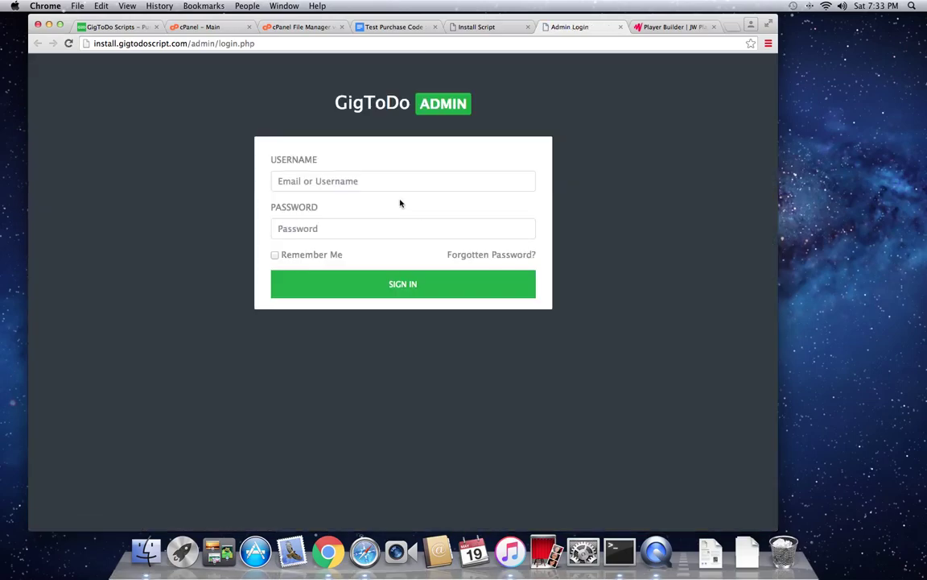
click(363, 185)
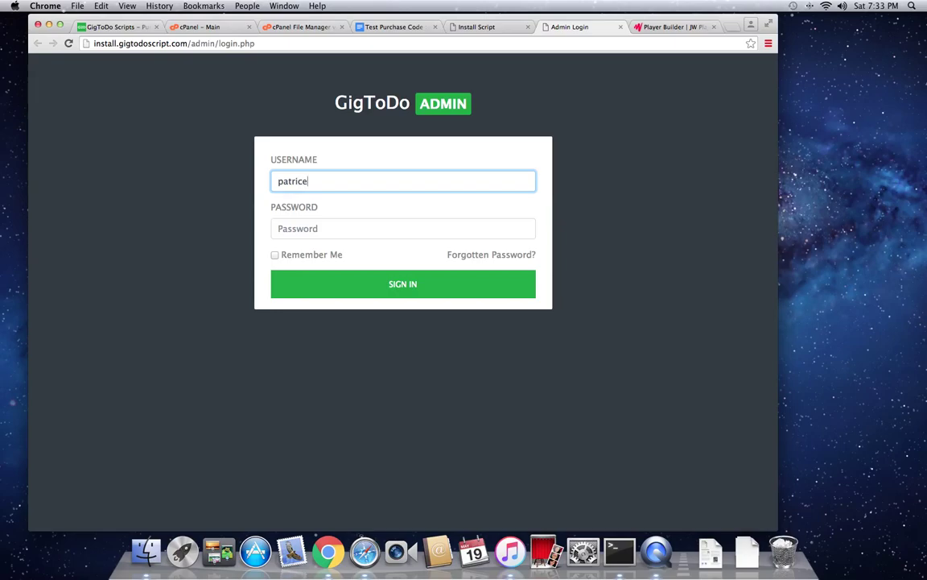
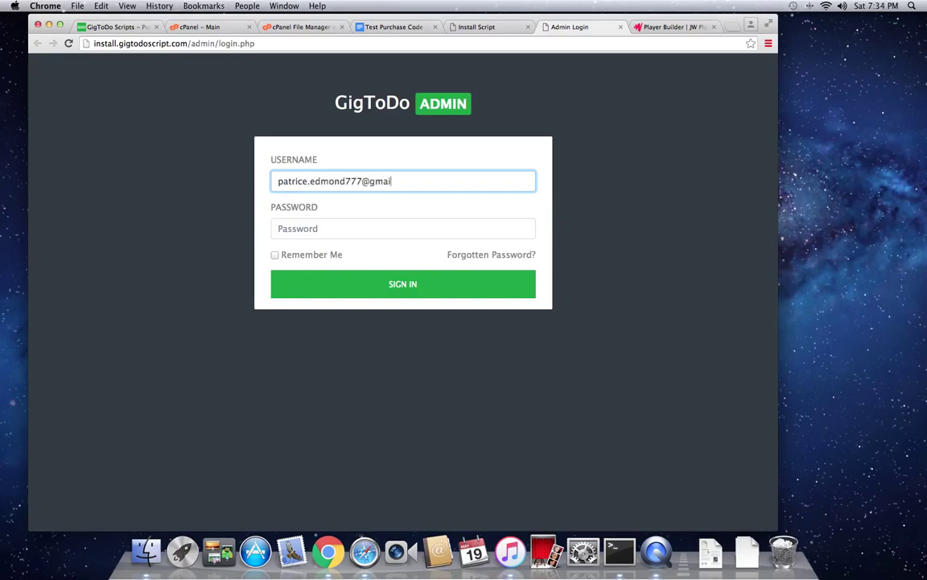
key(Tab)
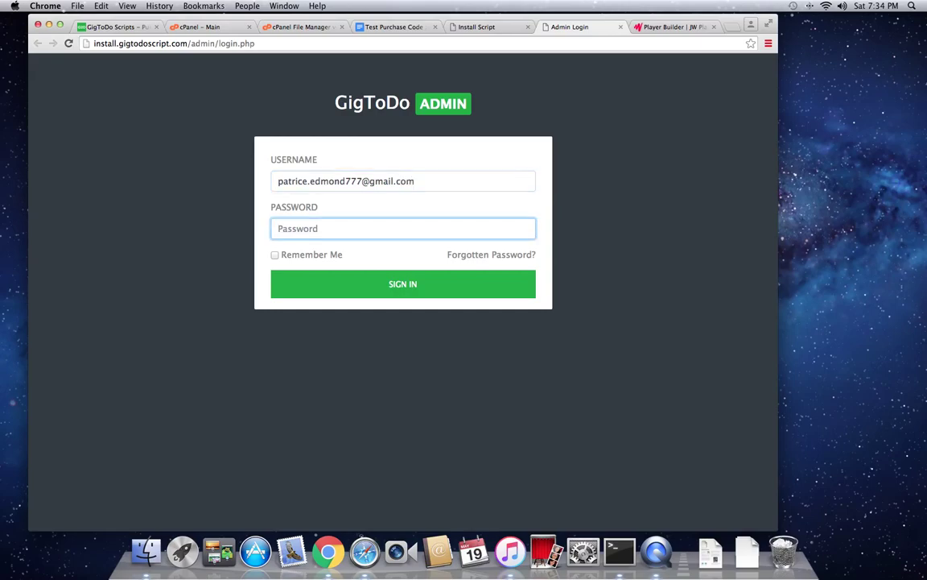
text(•••••••••)
key(Return)
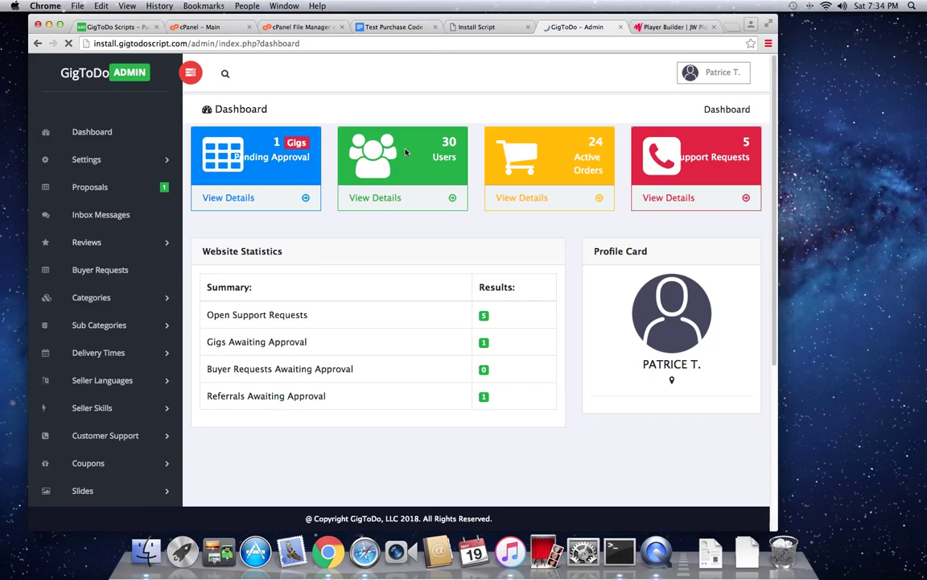
Step: Open the front-end marketplace, scroll through its home page, then return to the completion page
click(473, 28)
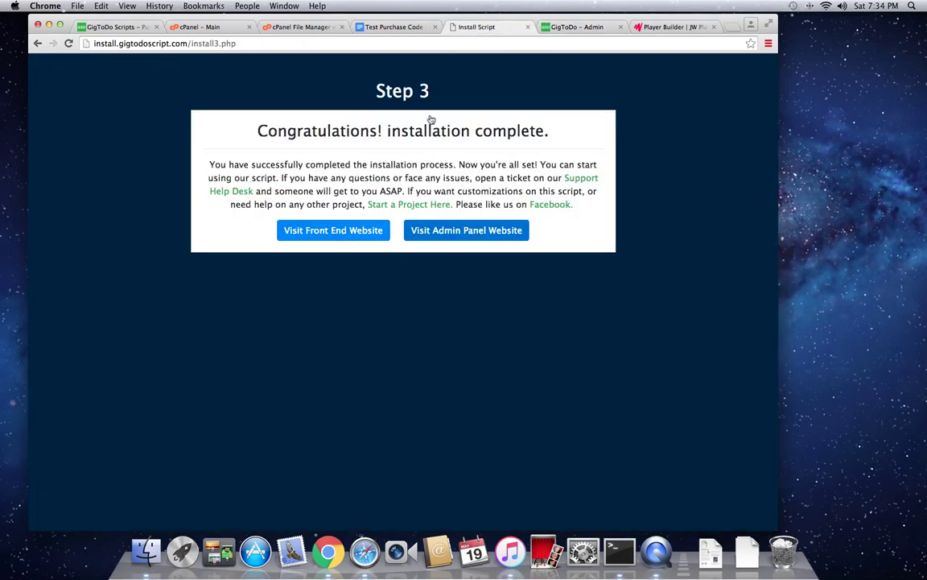
click(354, 234)
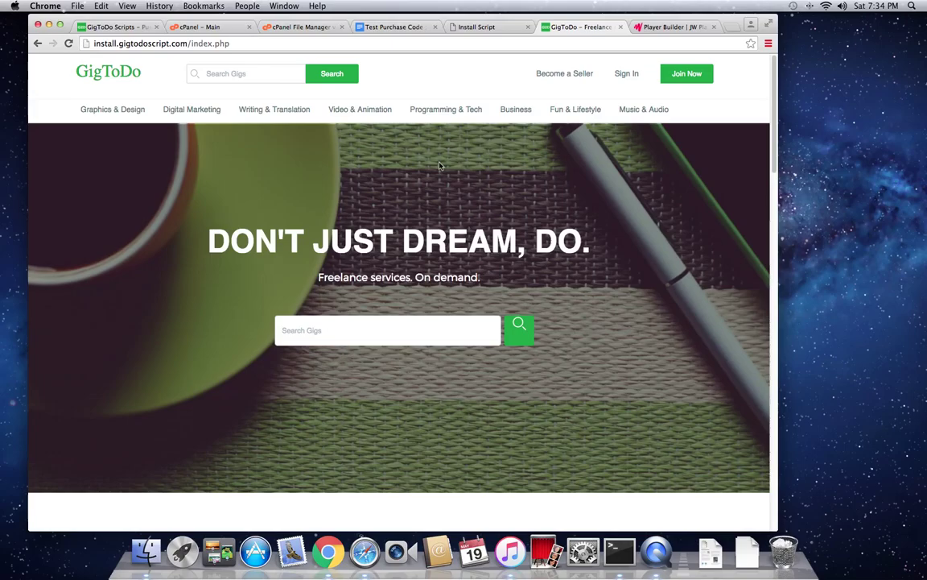
scroll(328, 191, down, 3)
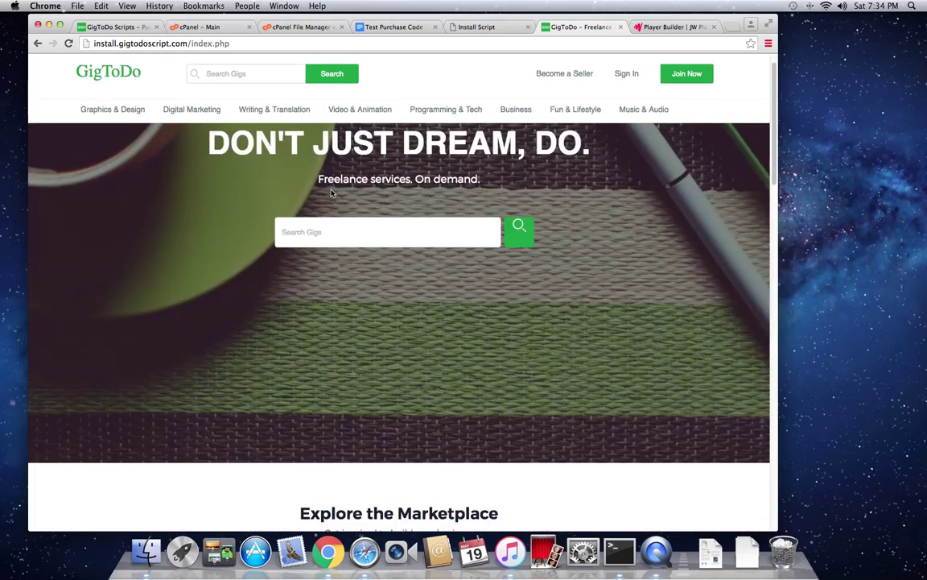
scroll(328, 190, down, 5)
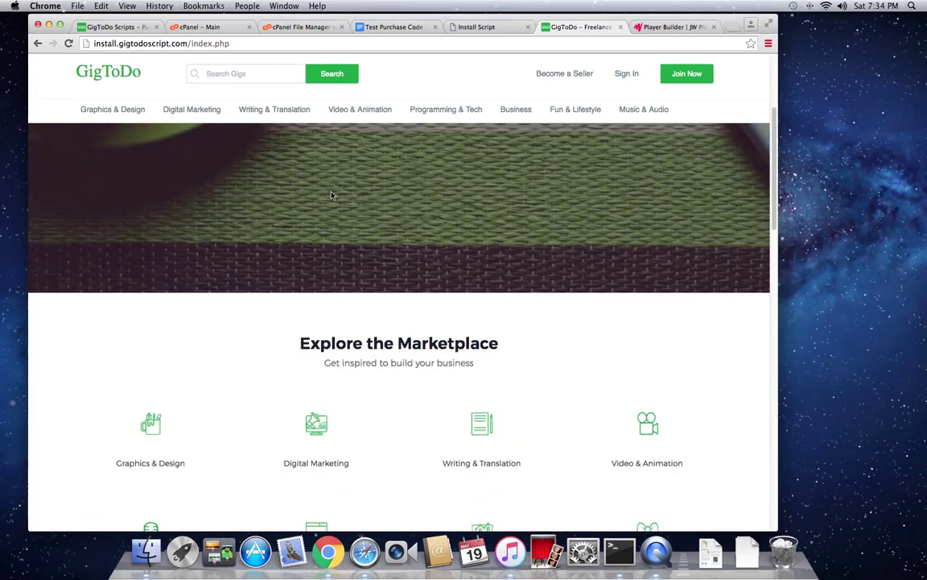
scroll(330, 193, down, 1)
scroll(332, 196, down, 1)
scroll(334, 196, up, 4)
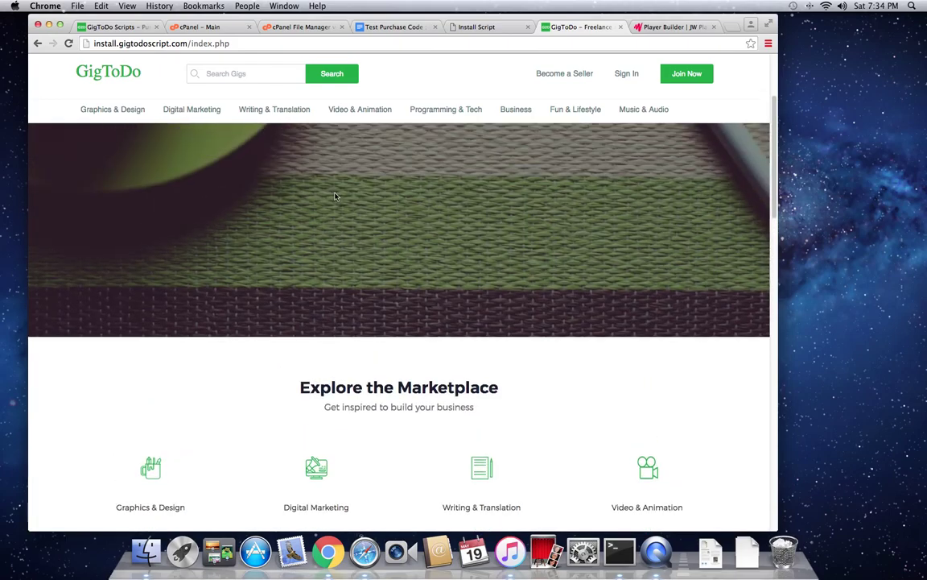
scroll(336, 197, down, 2)
scroll(336, 199, down, 6)
scroll(403, 121, up, 1)
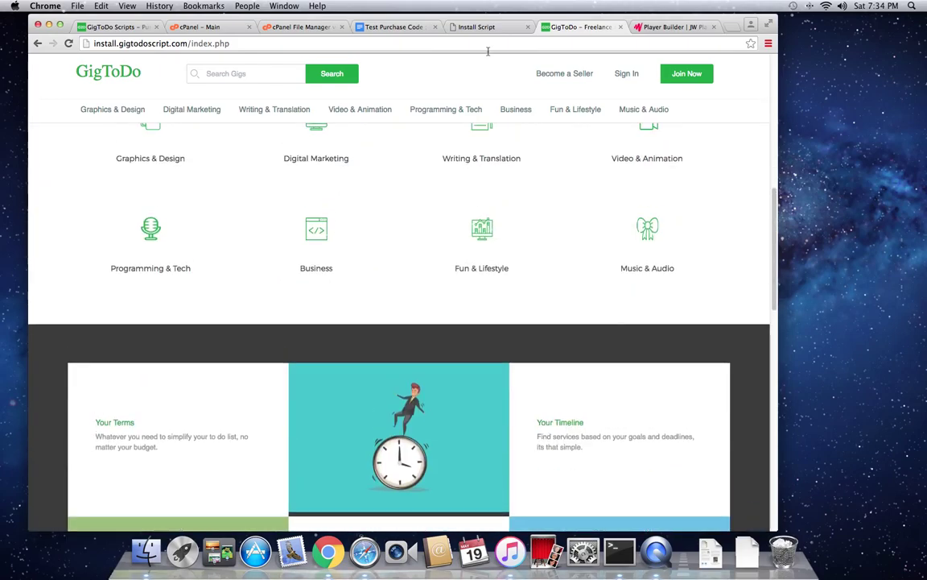
click(479, 27)
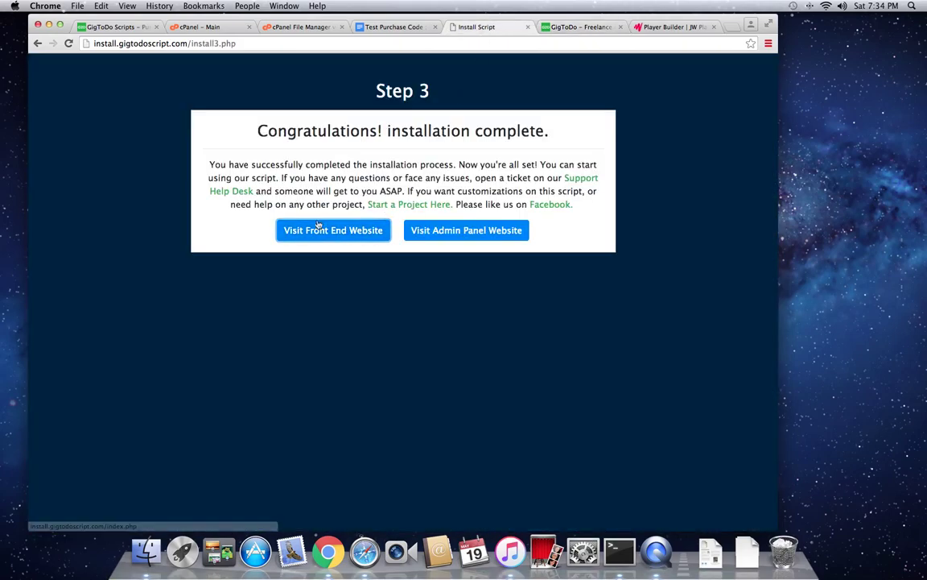